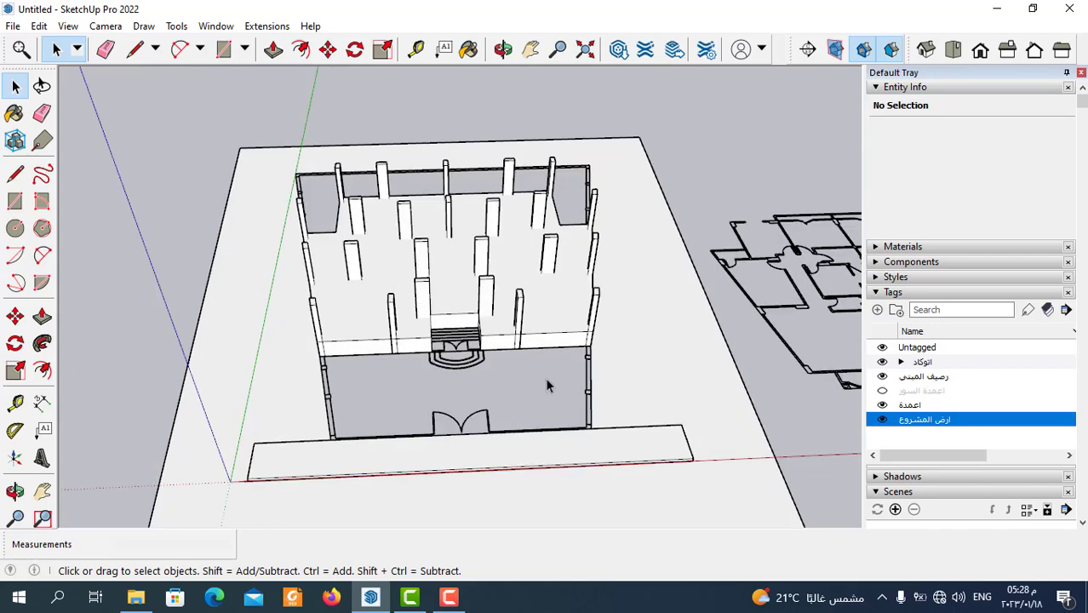
# - Zoom in and select the upper slab group, which Entity Info reports as 285.88 m³
pyautogui.scroll(1, 539, 385)
pyautogui.scroll(1, 538, 384)
pyautogui.click(522, 420)
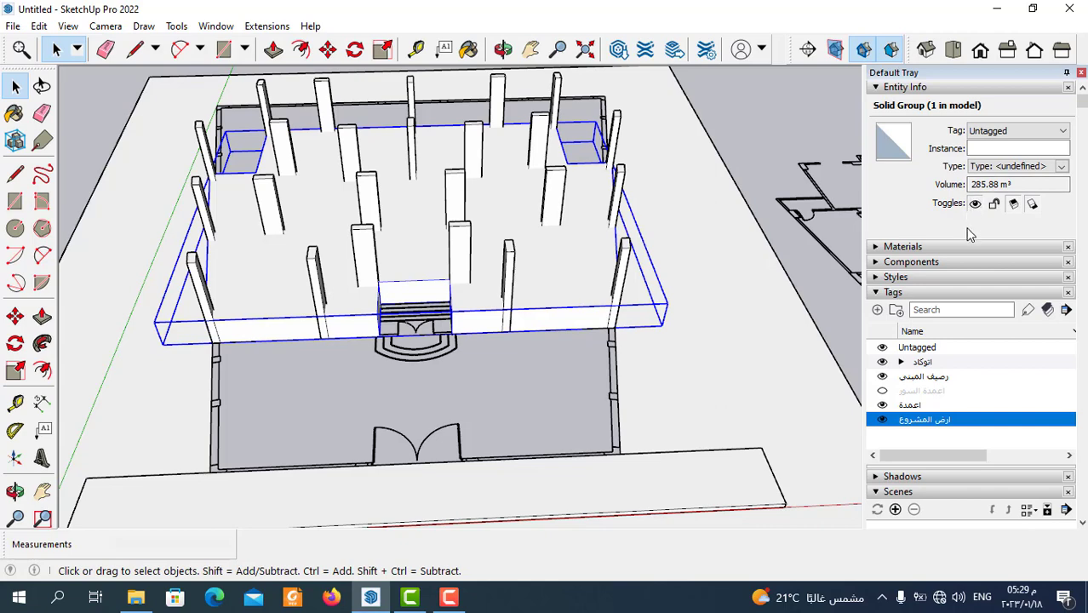
# - Delete the upper slab group and orbit to an angled view of the floor plan and columns
pyautogui.moveTo(647, 357); pyautogui.dragTo(572, 376, button='middle')
pyautogui.press('Delete')
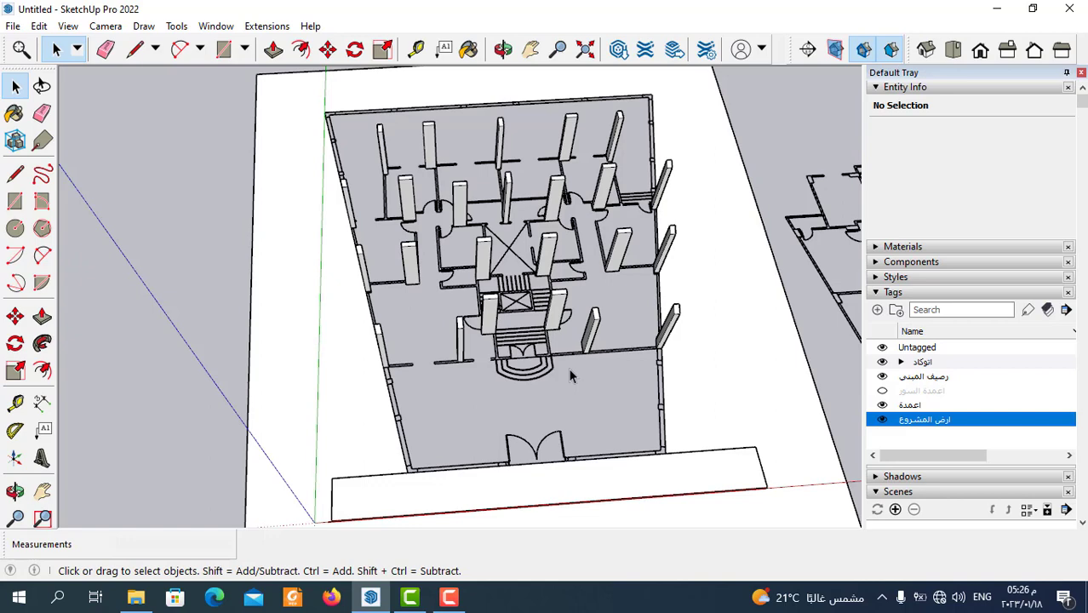
pyautogui.scroll(-3, 565, 343)
pyautogui.moveTo(544, 369); pyautogui.dragTo(549, 376, button='middle')
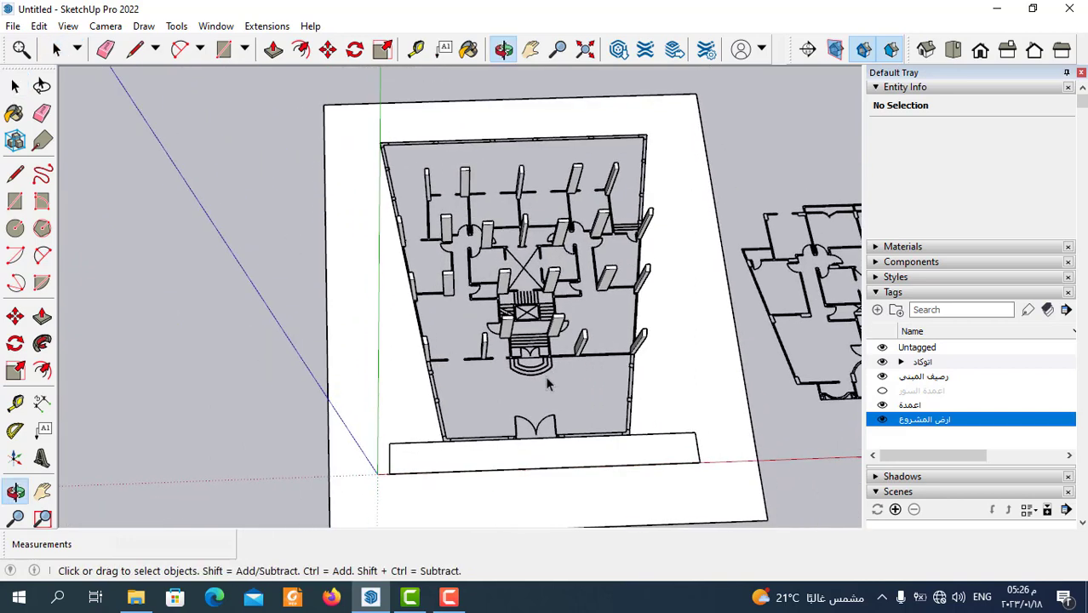
pyautogui.scroll(4, 576, 340)
pyautogui.scroll(-2, 576, 340)
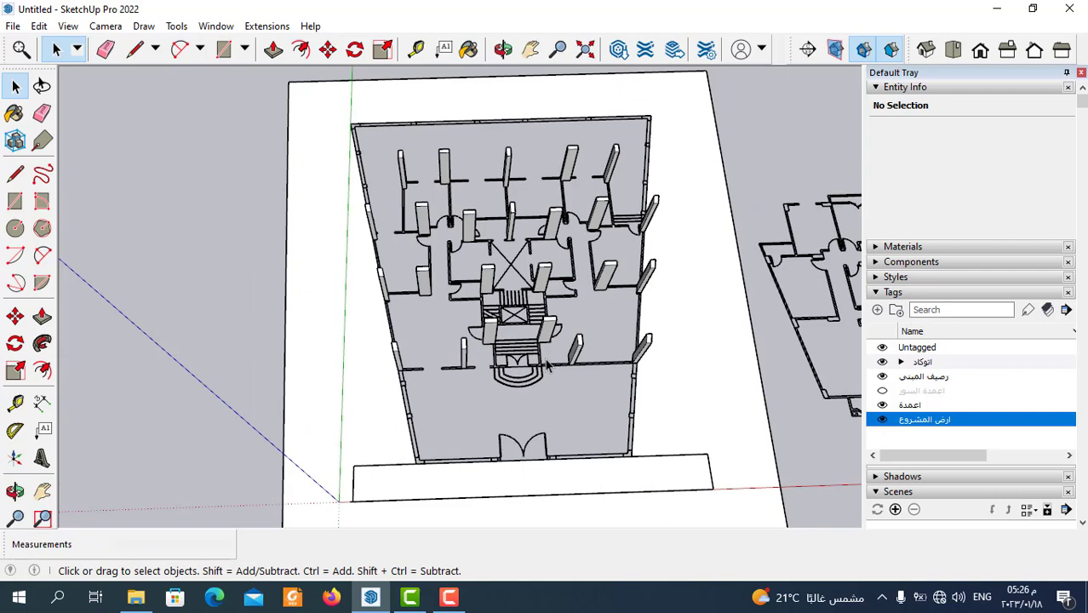
pyautogui.scroll(-2, 549, 366)
pyautogui.moveTo(549, 366); pyautogui.dragTo(486, 415, button='middle')
pyautogui.scroll(3, 524, 385)
pyautogui.scroll(-1, 535, 393)
pyautogui.moveTo(418, 250)
pyautogui.mouseDown(button='middle')
pyautogui.moveTo(441, 181)
pyautogui.moveTo(409, 196)
pyautogui.mouseUp(button='middle')
pyautogui.scroll(2, 231, 165)
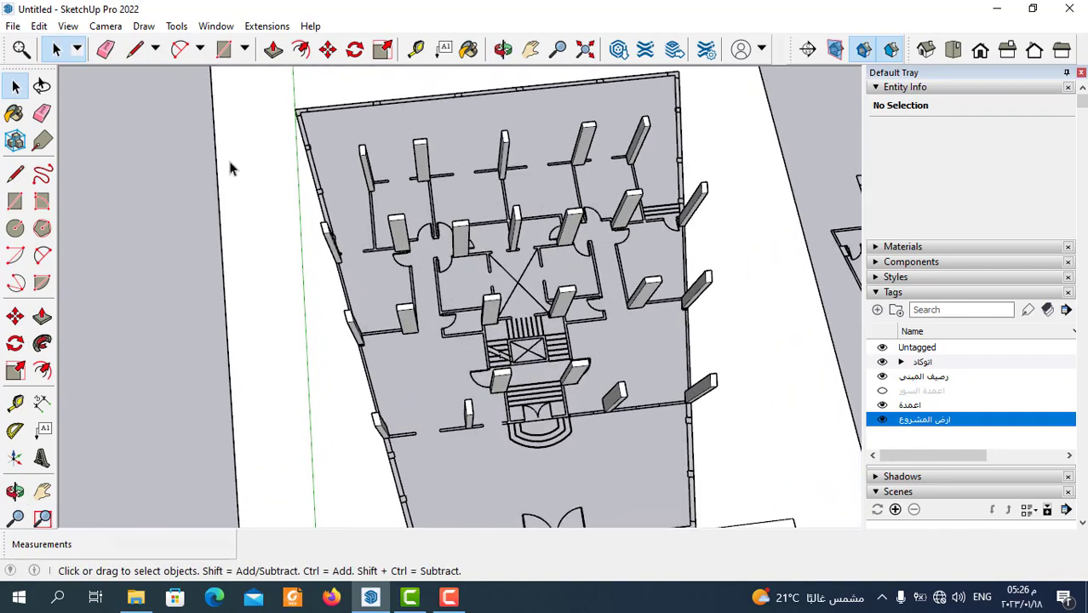
# - Draw lines from a column corner to the wall corners along the first walls of the plan
pyautogui.click(136, 51)
pyautogui.moveTo(365, 217); pyautogui.dragTo(626, 153, button='middle')
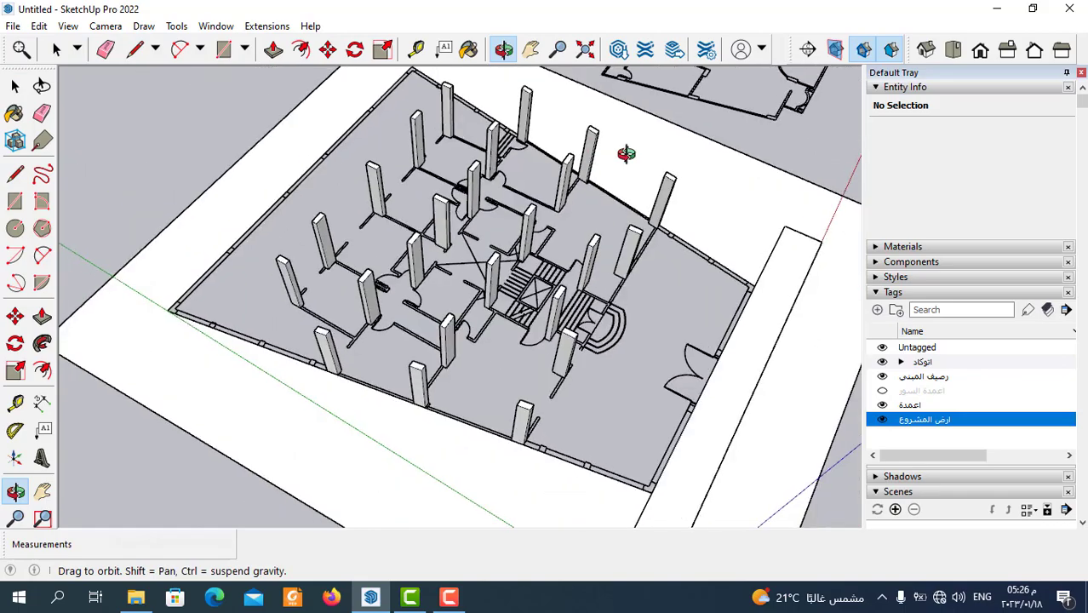
pyautogui.scroll(3, 289, 298)
pyautogui.scroll(2, 281, 286)
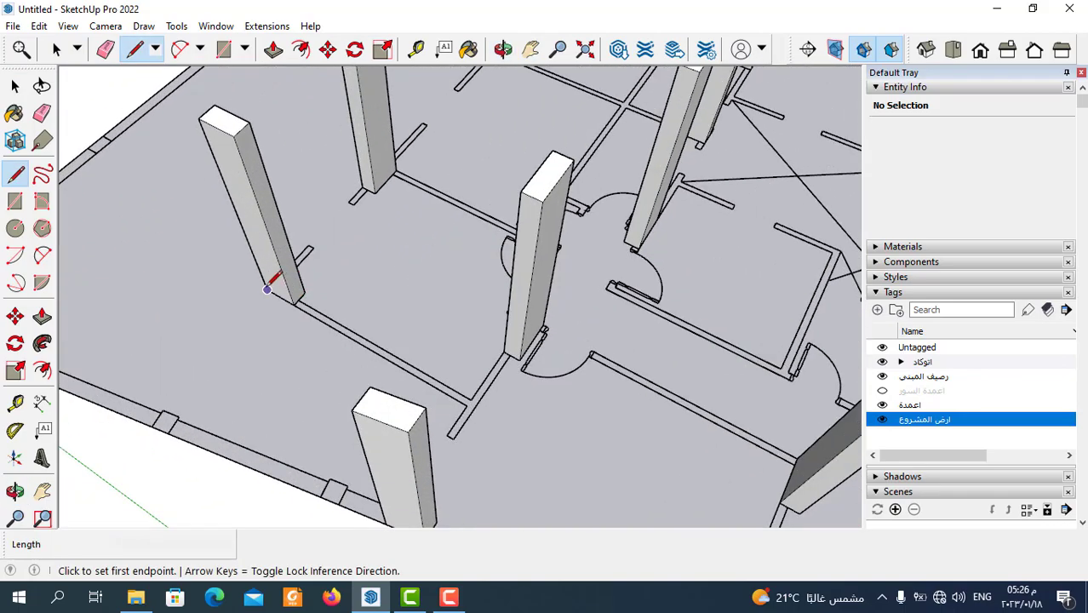
pyautogui.click(268, 289)
pyautogui.scroll(-3, 274, 279)
pyautogui.moveTo(376, 274)
pyautogui.mouseDown(button='middle')
pyautogui.moveTo(448, 369)
pyautogui.moveTo(396, 349)
pyautogui.mouseUp(button='middle')
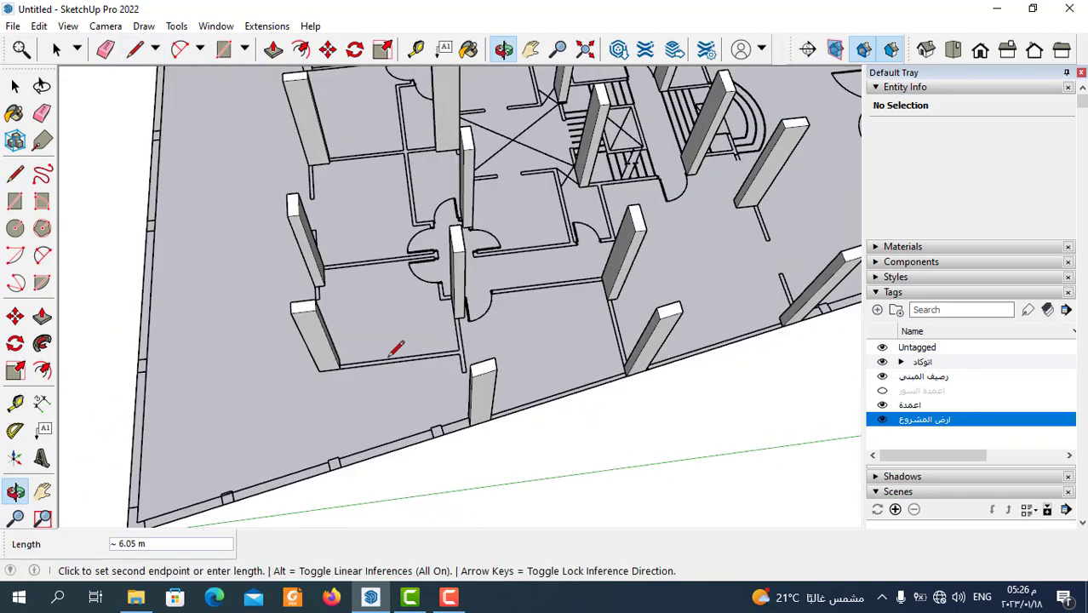
pyautogui.scroll(3, 395, 349)
pyautogui.scroll(1, 469, 341)
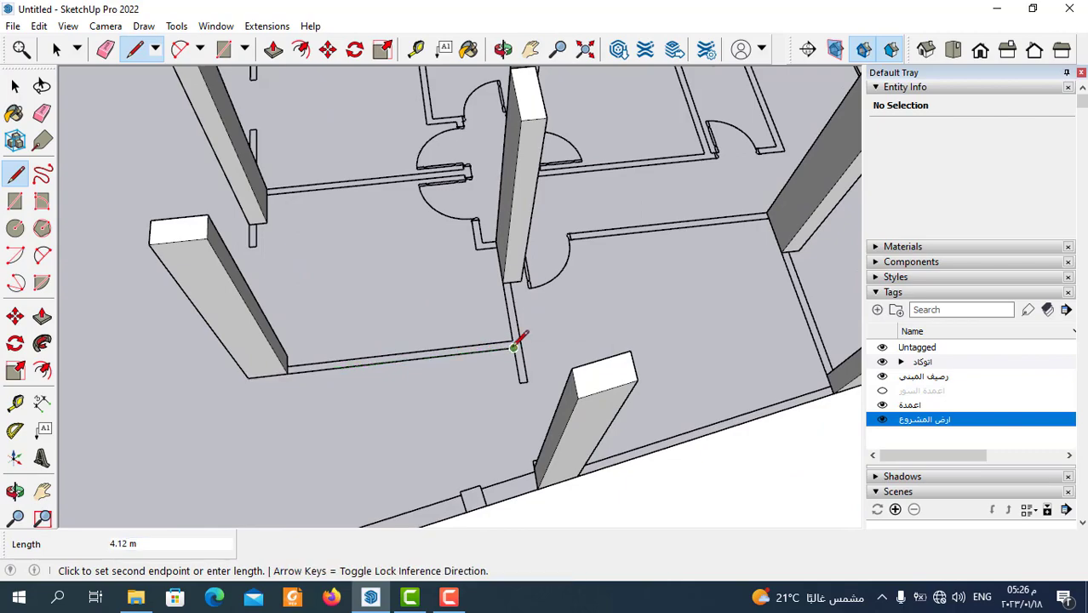
pyautogui.click(513, 347)
pyautogui.scroll(-2, 519, 341)
pyautogui.scroll(2, 528, 421)
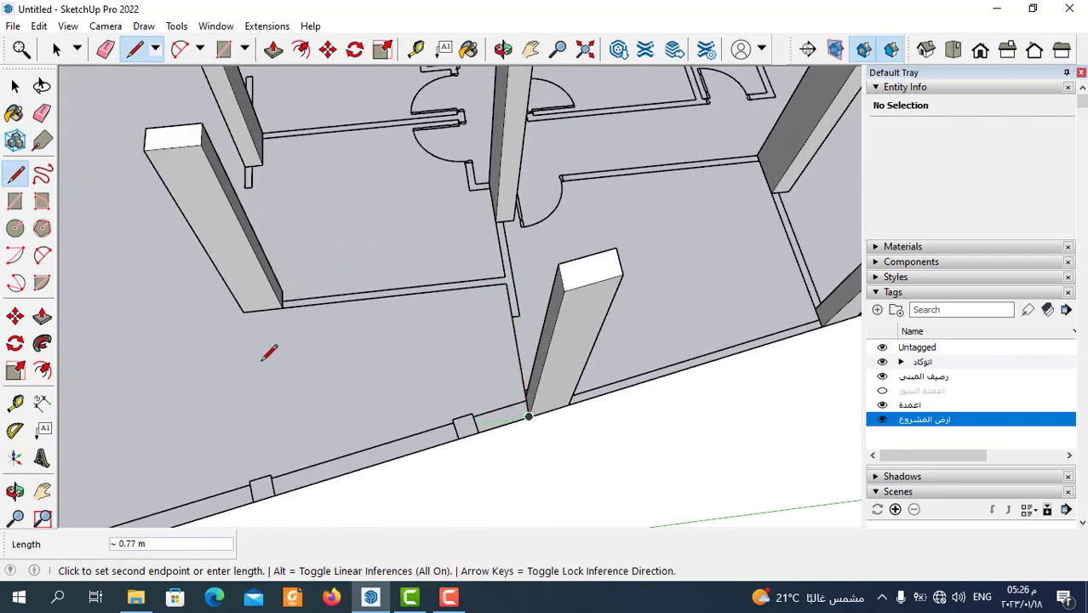
pyautogui.scroll(-3, 554, 346)
pyautogui.moveTo(554, 345); pyautogui.dragTo(477, 318, button='middle')
pyautogui.scroll(2, 617, 370)
pyautogui.scroll(2, 577, 371)
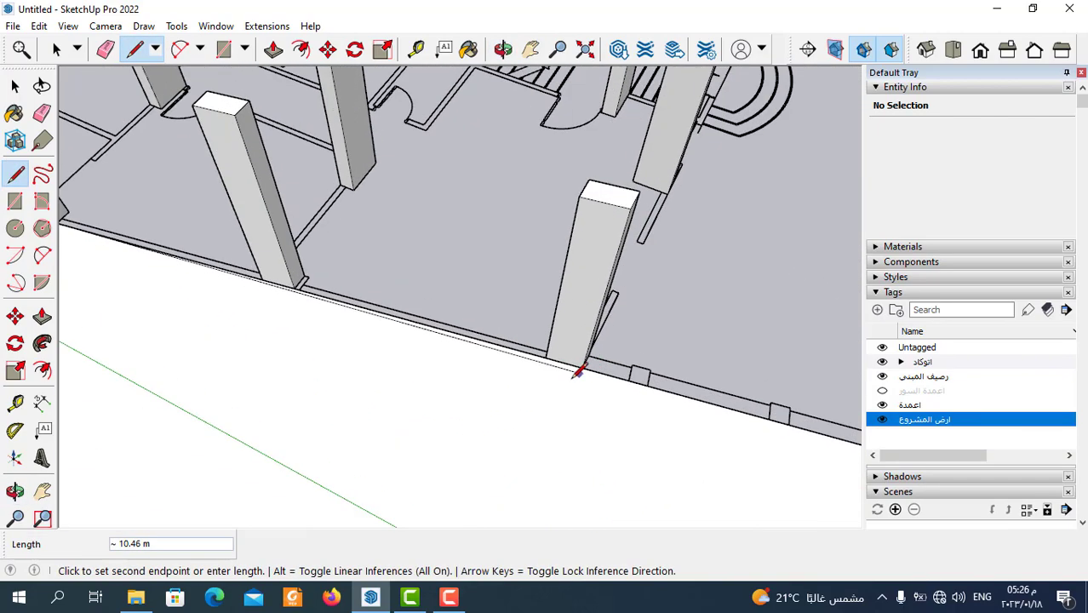
pyautogui.click(582, 369)
# - Draw a new line from the next wall corner along the front edge to the column corners
pyautogui.scroll(-3, 582, 370)
pyautogui.moveTo(564, 296)
pyautogui.mouseDown(button='middle')
pyautogui.moveTo(284, 274)
pyautogui.moveTo(626, 353)
pyautogui.mouseUp(button='middle')
pyautogui.scroll(2, 626, 352)
pyautogui.scroll(-2, 347, 333)
pyautogui.scroll(-2, 653, 349)
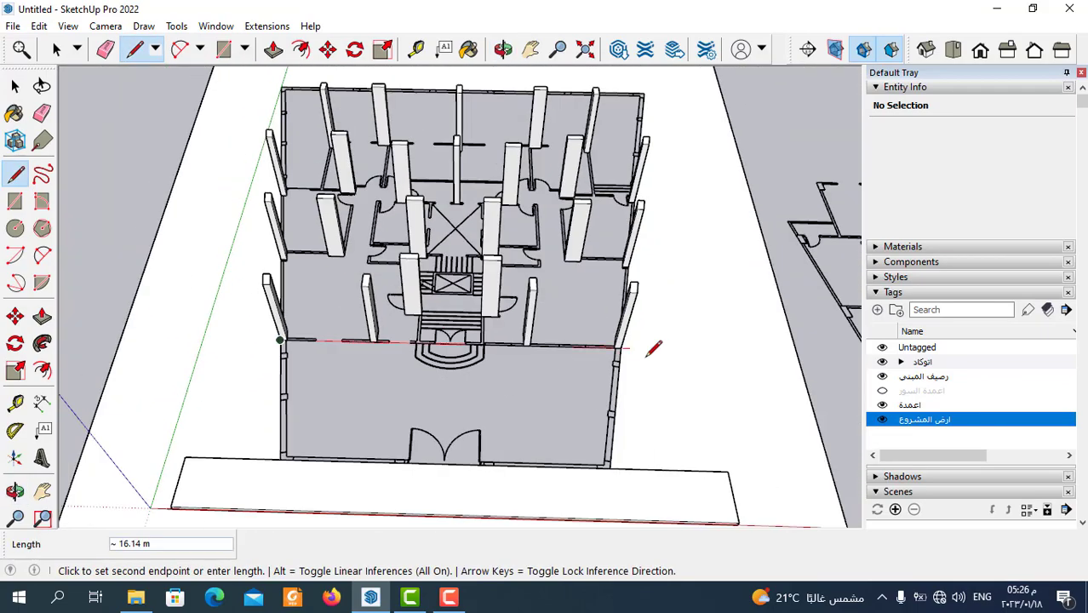
pyautogui.scroll(3, 653, 349)
pyautogui.scroll(2, 607, 339)
pyautogui.click(611, 332)
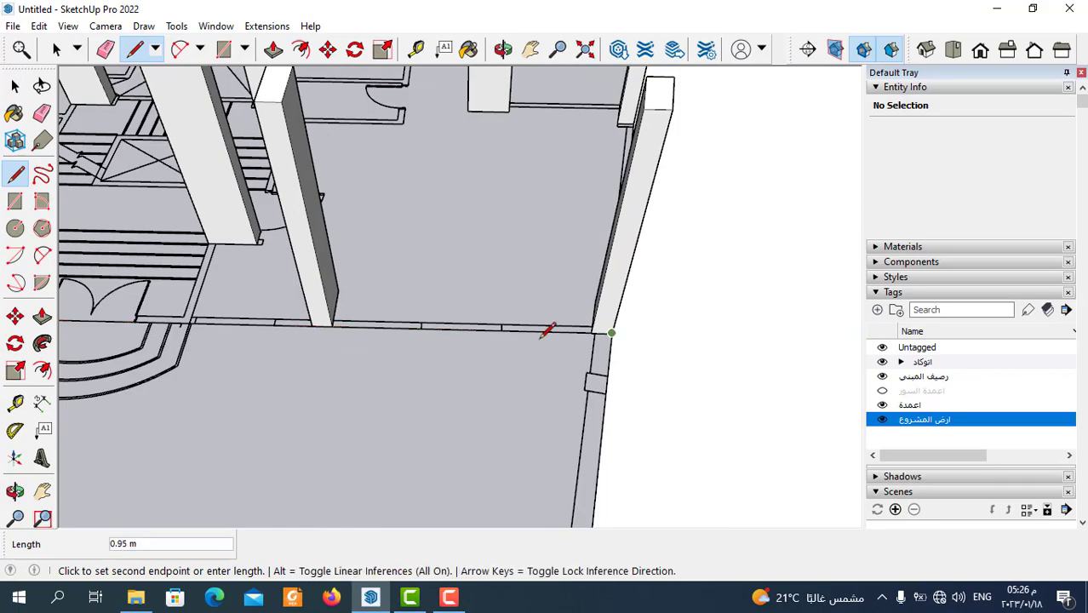
pyautogui.moveTo(545, 332); pyautogui.dragTo(429, 327, button='middle')
pyautogui.scroll(-3, 255, 280)
pyautogui.scroll(-2, 297, 292)
pyautogui.scroll(2, 296, 292)
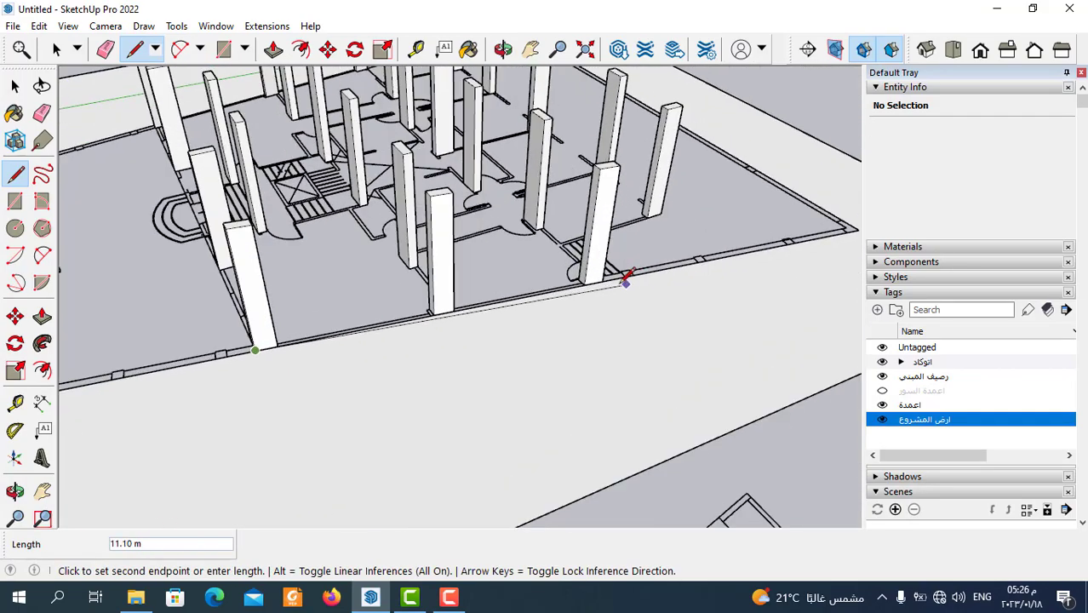
pyautogui.scroll(2, 624, 280)
pyautogui.click(607, 275)
pyautogui.scroll(-3, 627, 275)
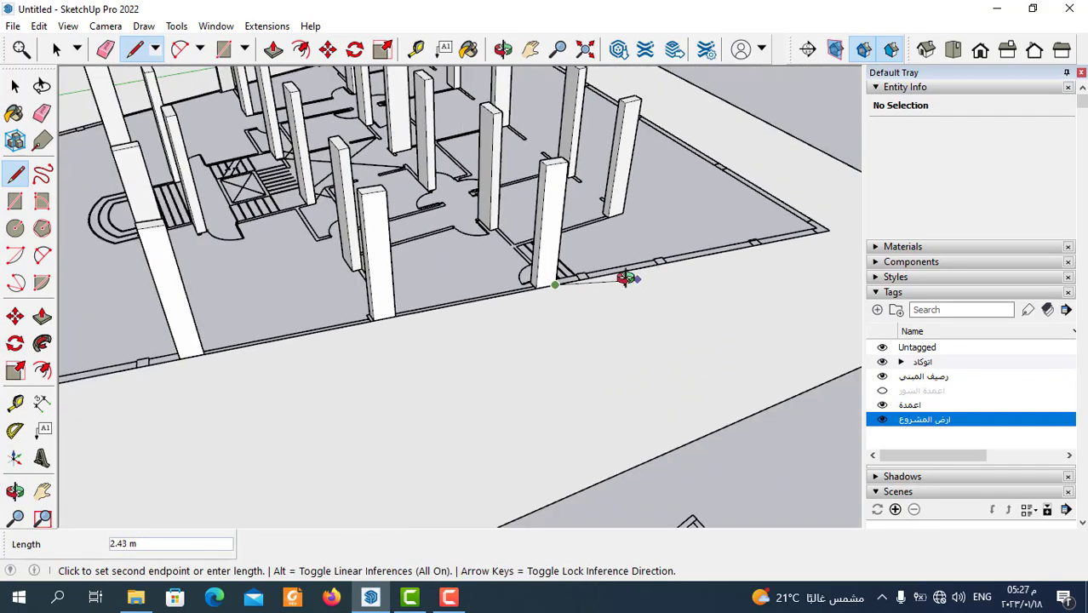
pyautogui.moveTo(626, 275); pyautogui.dragTo(272, 287, button='middle')
pyautogui.scroll(3, 460, 279)
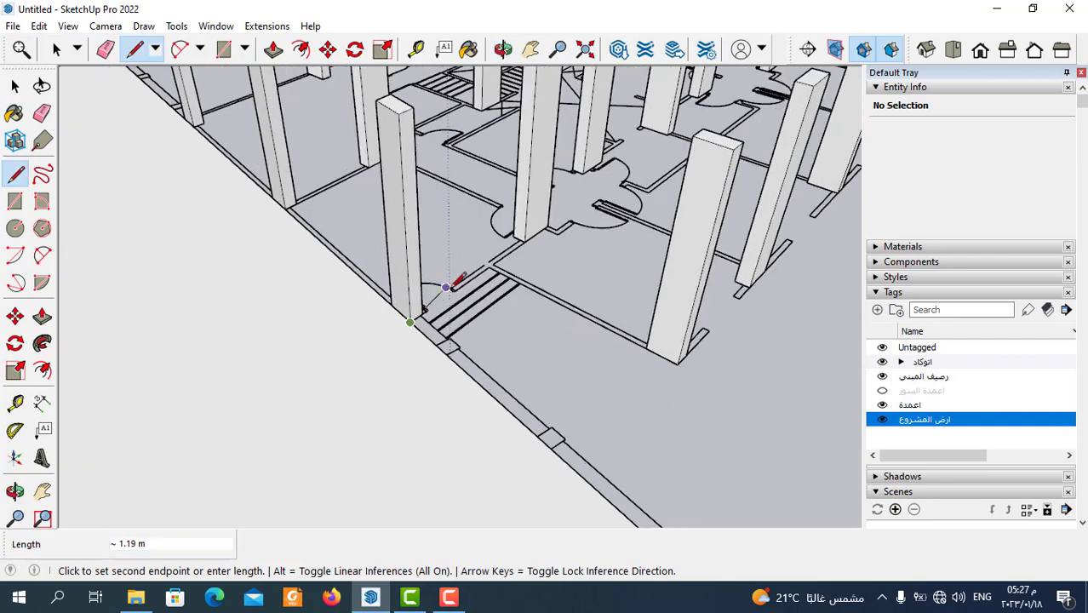
pyautogui.click(488, 267)
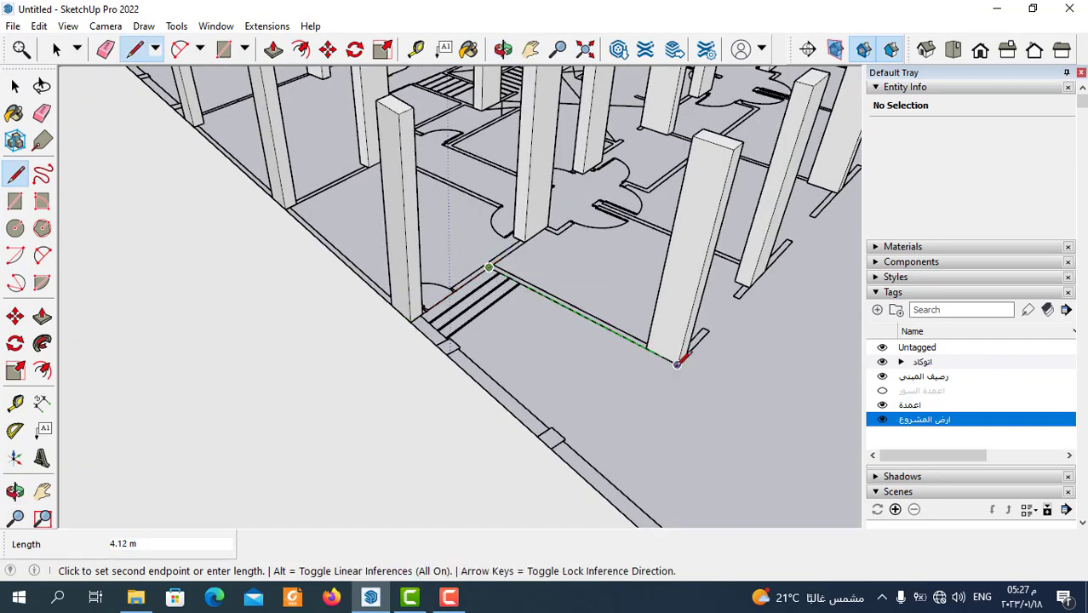
# - Finish the outline at the last column corner, closing the floor face across the footprint
pyautogui.scroll(-3, 311, 312)
pyautogui.scroll(-2, 619, 243)
pyautogui.moveTo(619, 243)
pyautogui.mouseDown(button='middle')
pyautogui.moveTo(236, 242)
pyautogui.moveTo(703, 377)
pyautogui.mouseUp(button='middle')
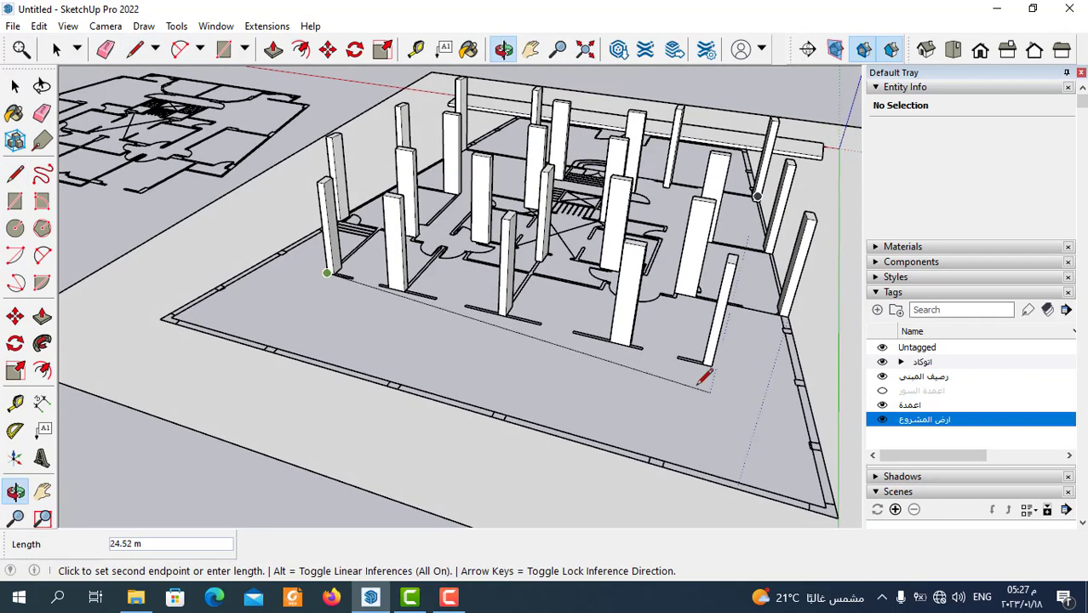
pyautogui.scroll(2, 703, 377)
pyautogui.click(720, 357)
pyautogui.scroll(-3, 554, 316)
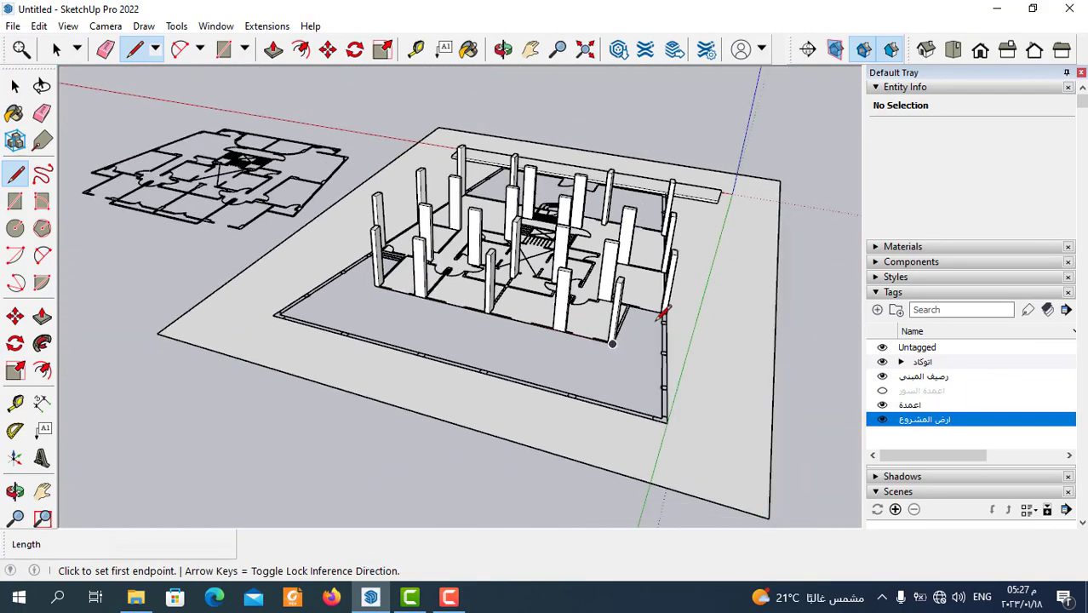
pyautogui.moveTo(663, 311)
pyautogui.mouseDown(button='middle')
pyautogui.moveTo(213, 359)
pyautogui.moveTo(590, 359)
pyautogui.moveTo(340, 360)
pyautogui.moveTo(643, 372)
pyautogui.mouseUp(button='middle')
# - Zoom to the column beside the entrance stairs, start a line at its corner, then cancel it
pyautogui.scroll(2, 341, 360)
pyautogui.moveTo(515, 374); pyautogui.dragTo(564, 409, button='middle')
pyautogui.scroll(2, 559, 401)
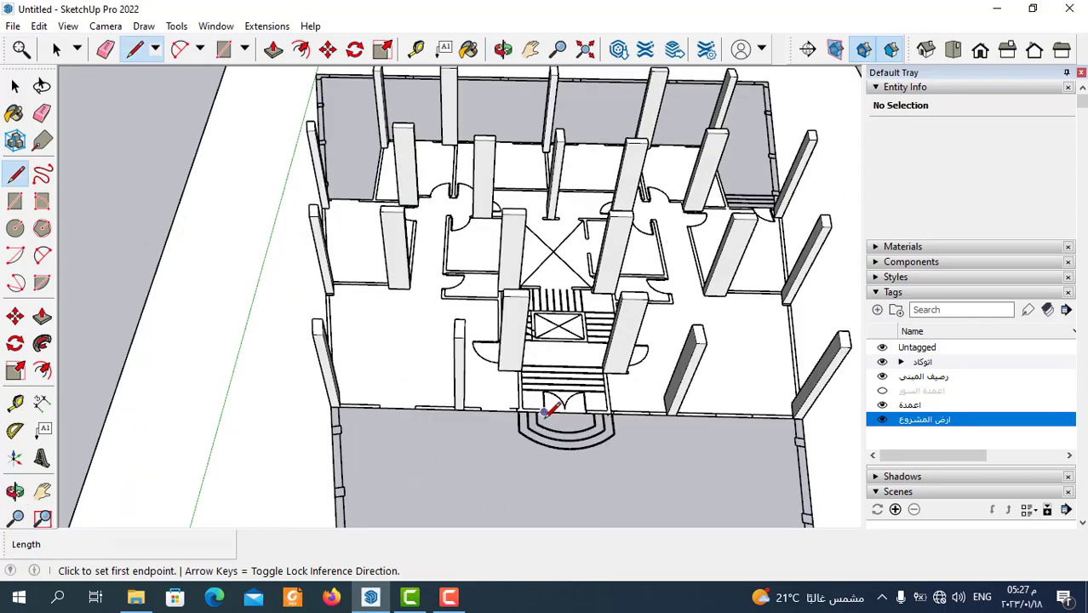
pyautogui.scroll(2, 552, 476)
pyautogui.scroll(2, 595, 389)
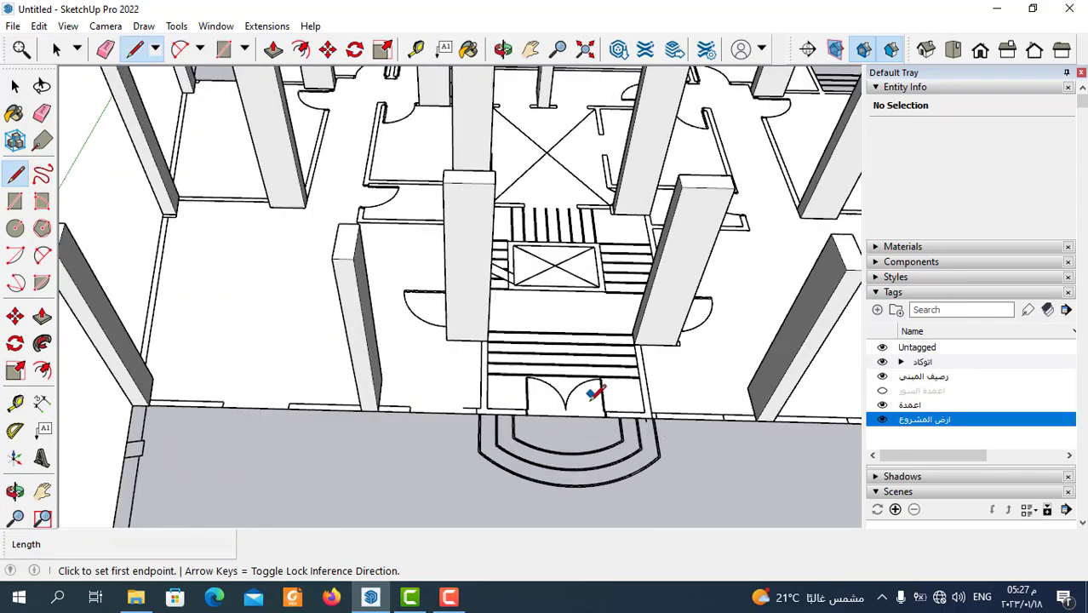
pyautogui.scroll(-2, 595, 388)
pyautogui.scroll(3, 564, 377)
pyautogui.moveTo(560, 383)
pyautogui.mouseDown(button='middle')
pyautogui.moveTo(478, 401)
pyautogui.moveTo(595, 311)
pyautogui.mouseUp(button='middle')
pyautogui.scroll(-3, 612, 306)
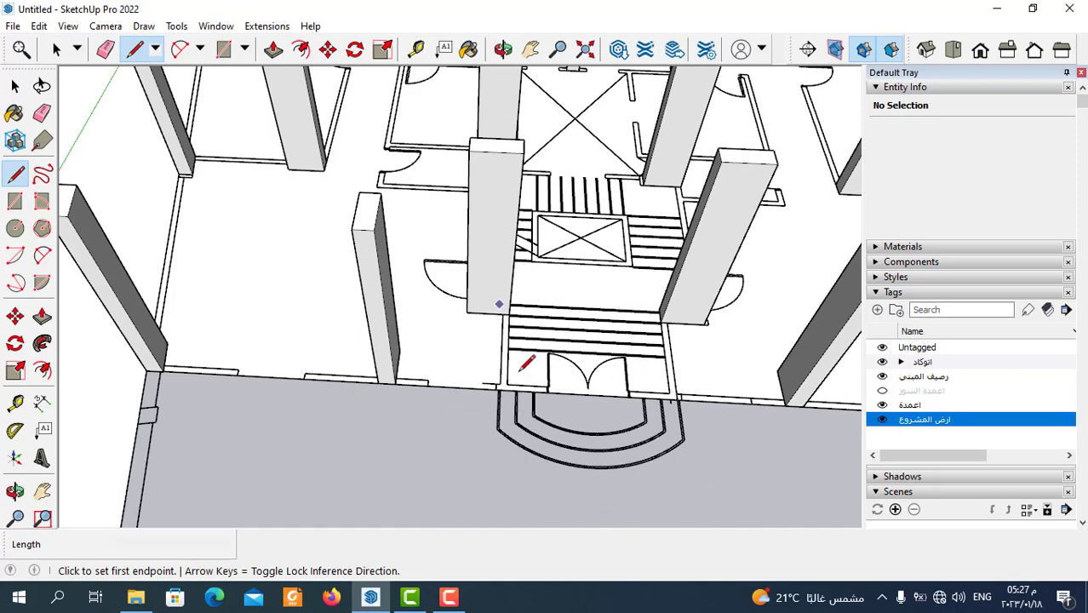
pyautogui.scroll(1, 501, 290)
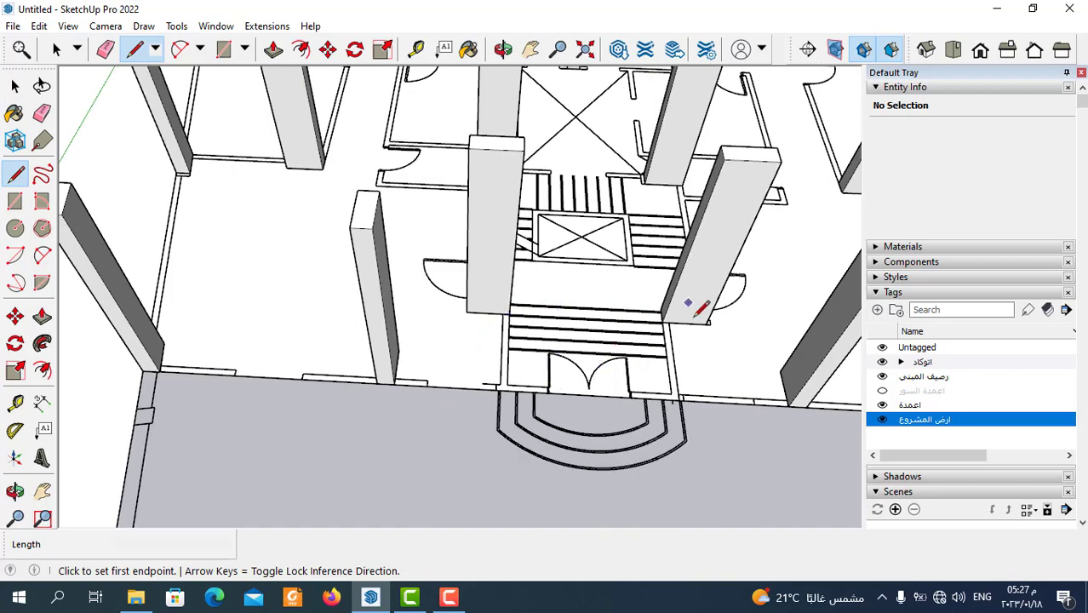
pyautogui.moveTo(600, 473); pyautogui.dragTo(576, 347, button='middle')
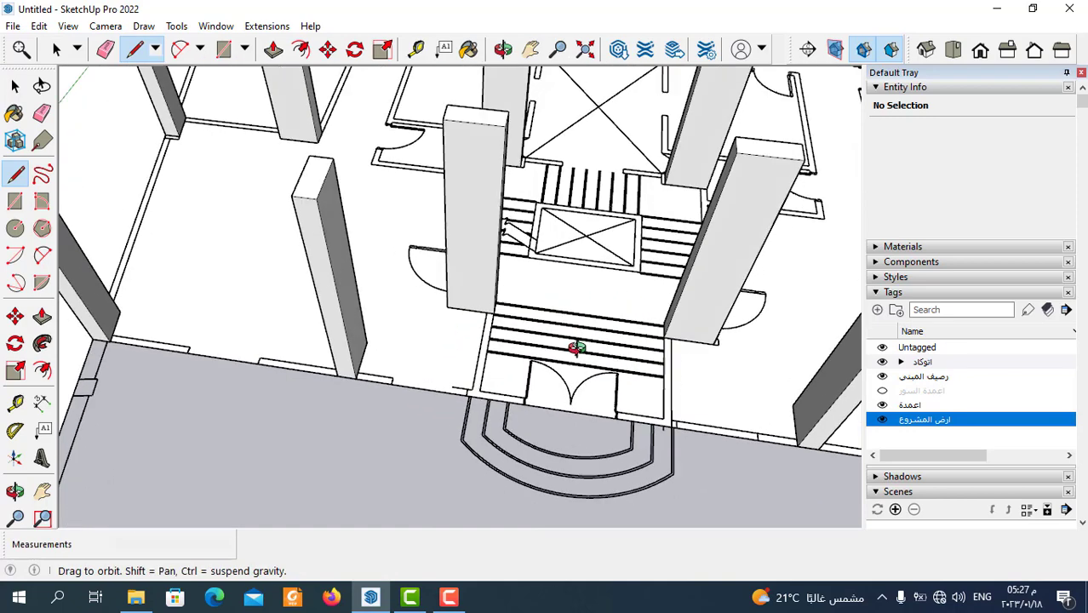
pyautogui.scroll(2, 532, 319)
pyautogui.scroll(2, 493, 297)
pyautogui.scroll(2, 466, 280)
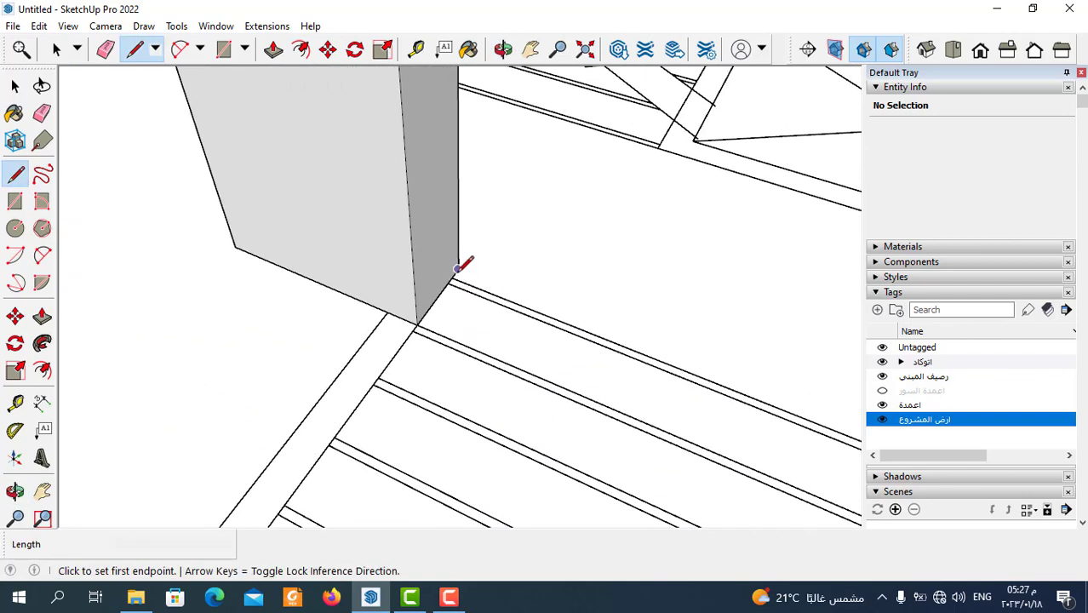
pyautogui.click(451, 277)
pyautogui.scroll(-1, 772, 190)
pyautogui.scroll(-2, 661, 199)
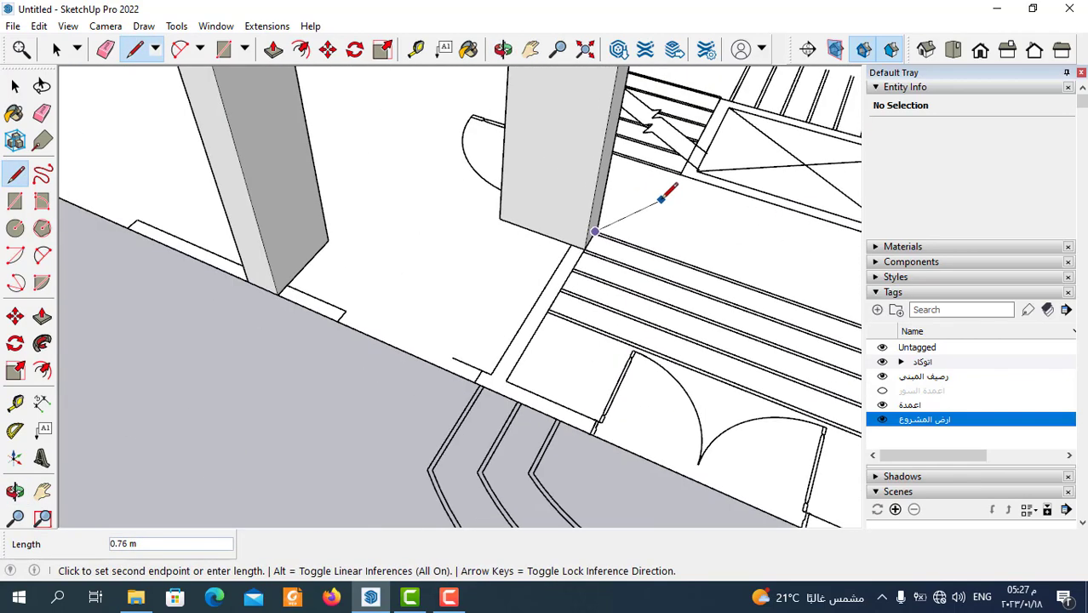
pyautogui.scroll(-2, 564, 311)
pyautogui.scroll(2, 562, 311)
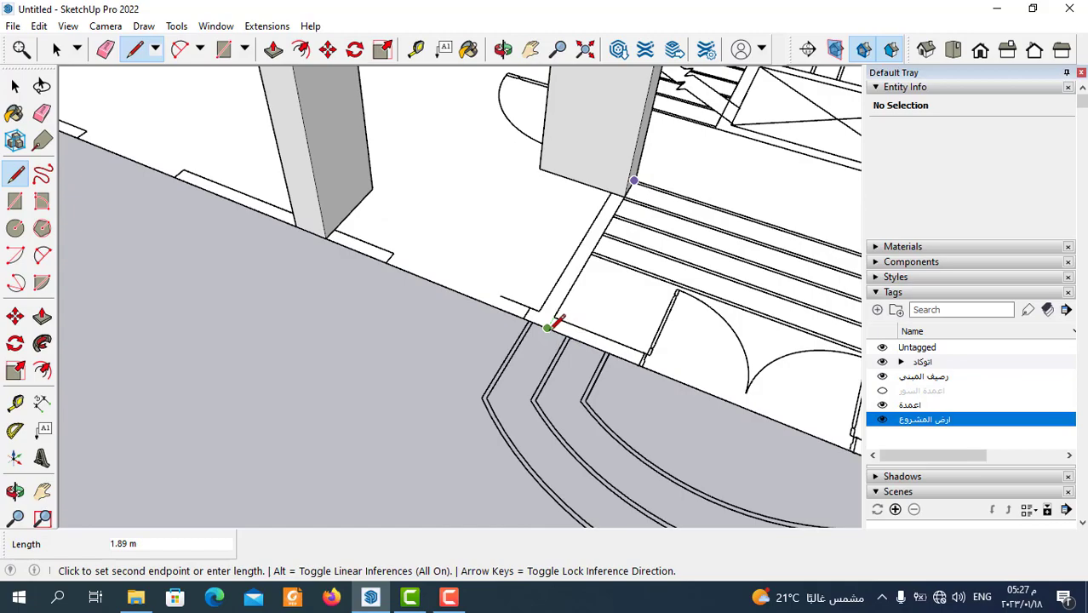
pyautogui.scroll(-2, 554, 322)
pyautogui.press('Escape')
# - Draw edges across the stair landing from the column corner to the wall corner and front edge
pyautogui.scroll(-2, 556, 329)
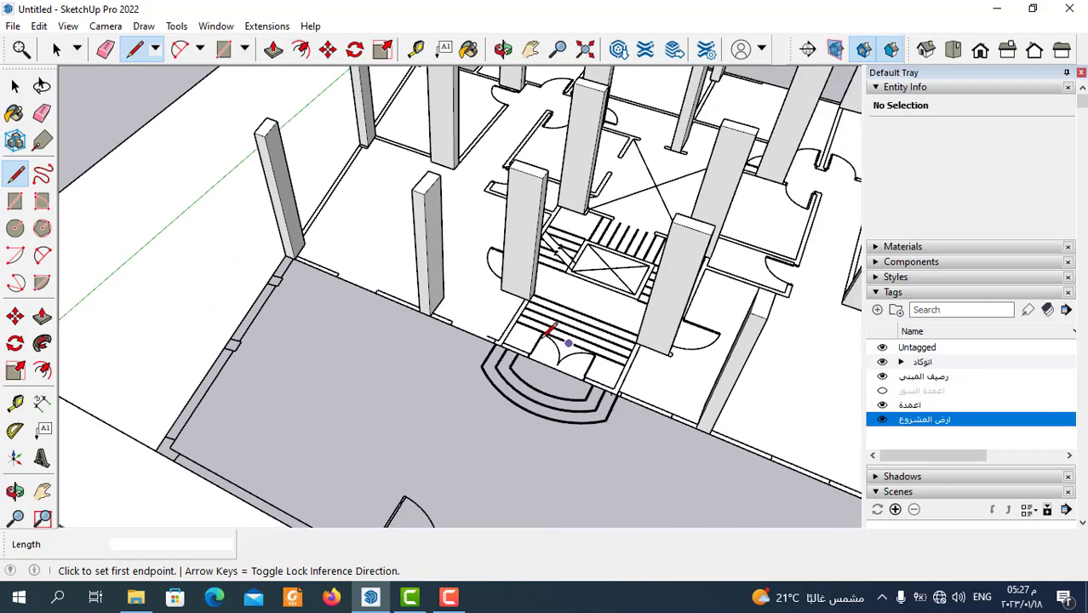
pyautogui.moveTo(556, 329)
pyautogui.mouseDown(button='middle')
pyautogui.moveTo(721, 443)
pyautogui.moveTo(646, 267)
pyautogui.mouseUp(button='middle')
pyautogui.scroll(2, 502, 243)
pyautogui.scroll(2, 461, 233)
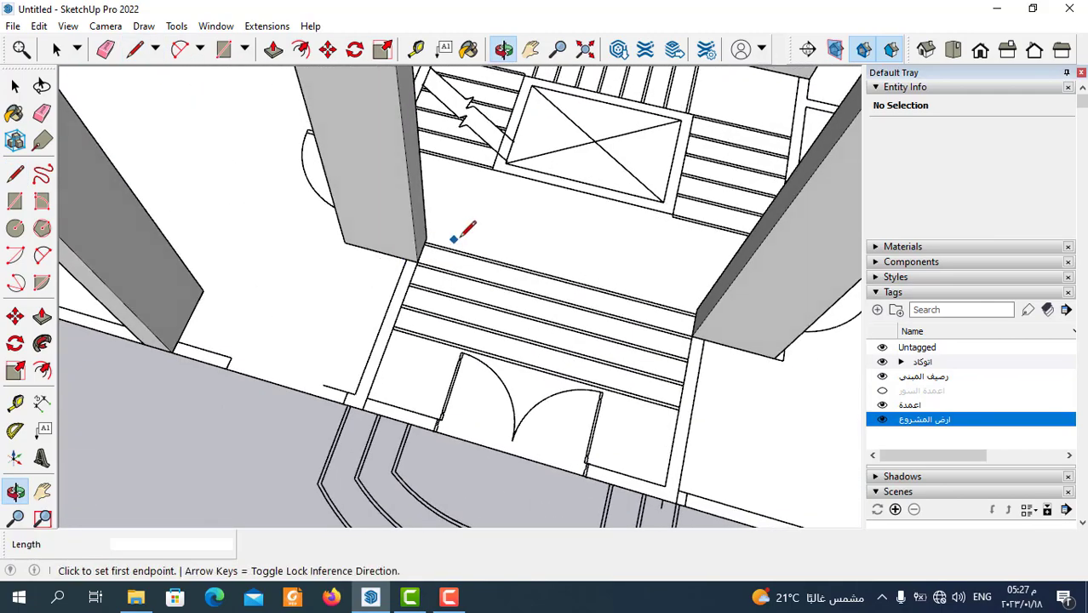
pyautogui.scroll(2, 428, 230)
pyautogui.click(410, 246)
pyautogui.moveTo(409, 246)
pyautogui.mouseDown(button='middle')
pyautogui.moveTo(663, 279)
pyautogui.moveTo(729, 328)
pyautogui.moveTo(752, 249)
pyautogui.mouseUp(button='middle')
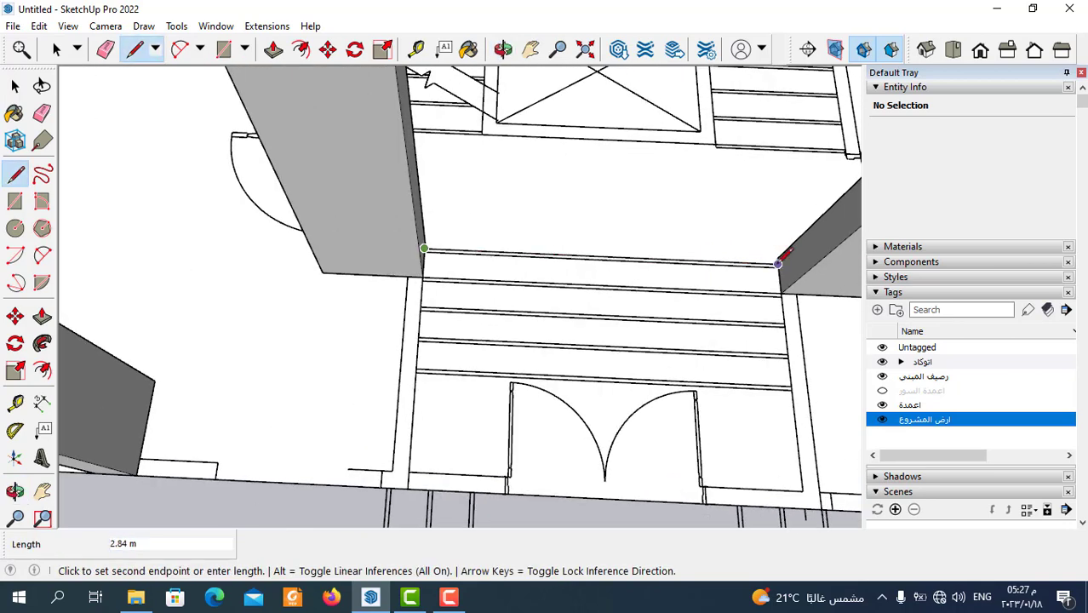
pyautogui.click(776, 264)
pyautogui.scroll(-2, 729, 206)
pyautogui.scroll(-2, 749, 272)
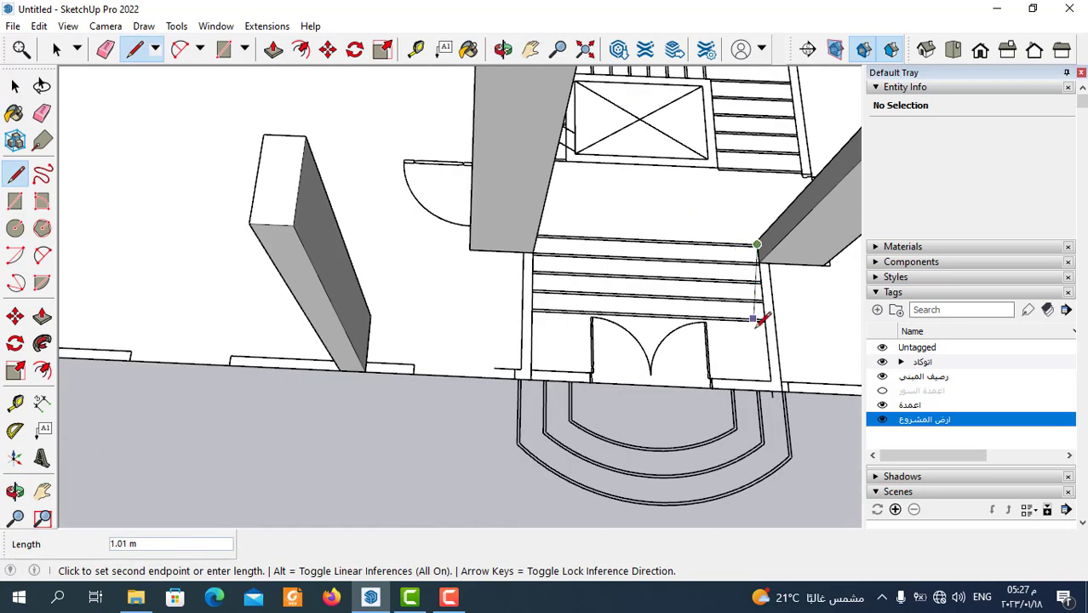
pyautogui.click(770, 390)
pyautogui.moveTo(628, 444)
pyautogui.mouseDown(button='middle')
pyautogui.moveTo(636, 383)
pyautogui.moveTo(583, 418)
pyautogui.moveTo(663, 317)
pyautogui.moveTo(641, 315)
pyautogui.mouseUp(button='middle')
pyautogui.scroll(-2, 646, 310)
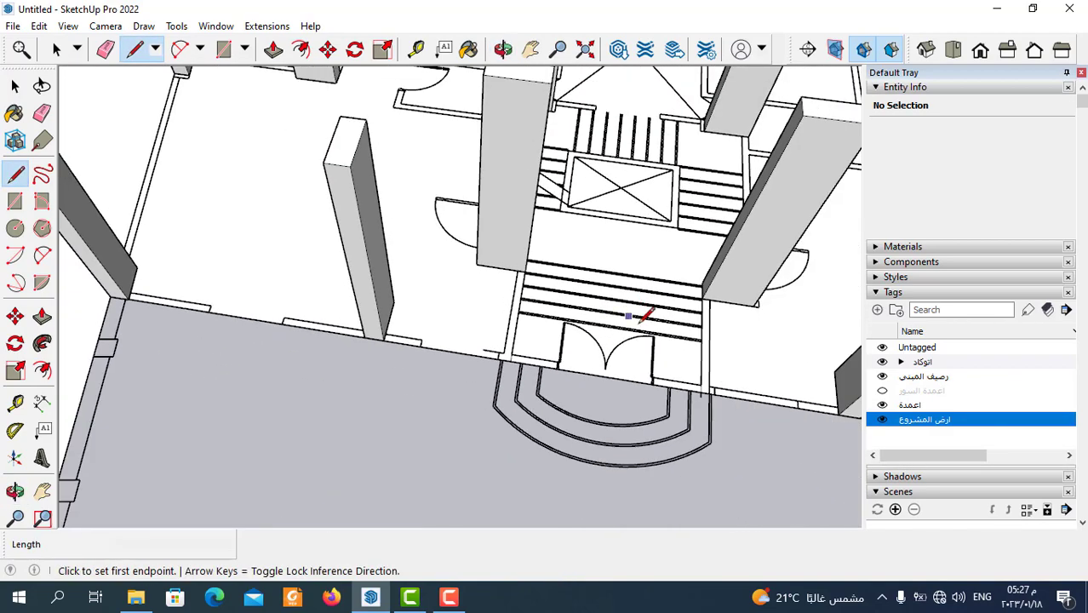
pyautogui.scroll(-2, 550, 341)
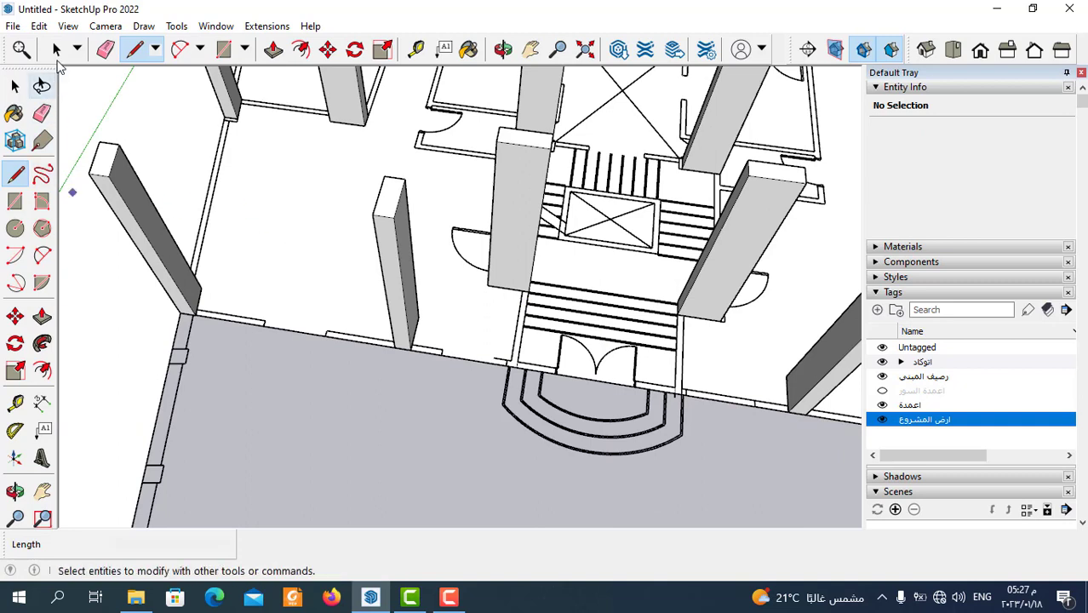
pyautogui.click(57, 53)
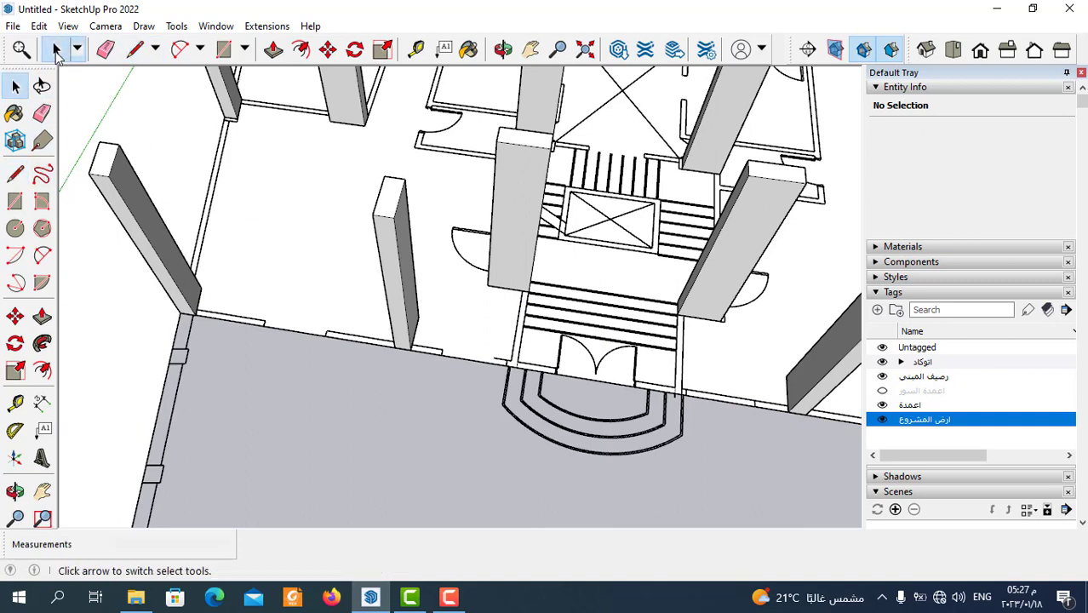
pyautogui.click(654, 367)
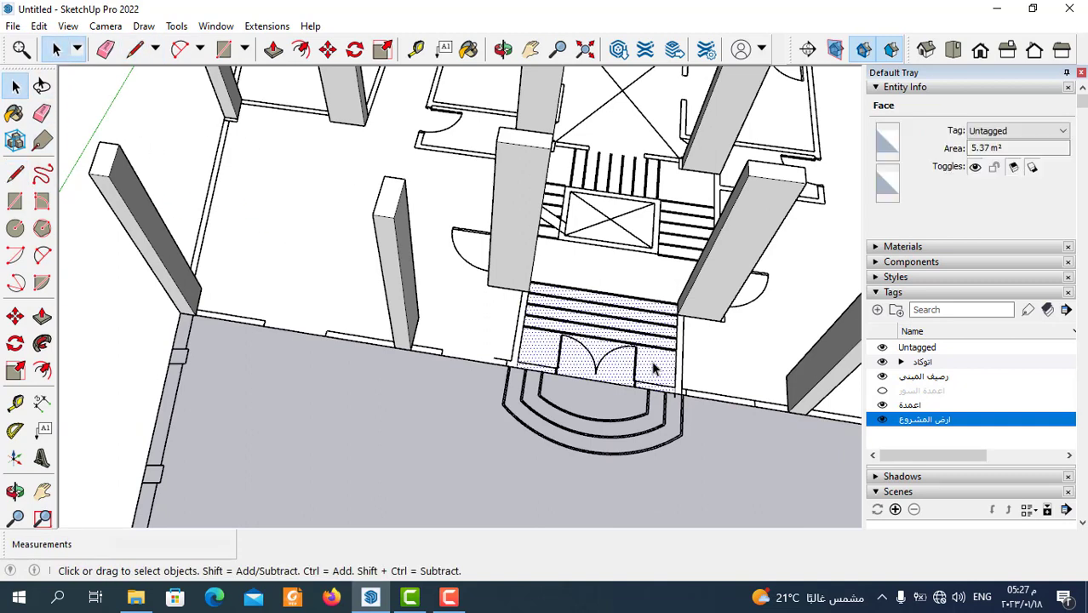
pyautogui.scroll(-3, 655, 368)
pyautogui.moveTo(655, 368)
pyautogui.mouseDown(button='middle')
pyautogui.moveTo(501, 400)
pyautogui.moveTo(573, 274)
pyautogui.mouseUp(button='middle')
pyautogui.scroll(-3, 502, 400)
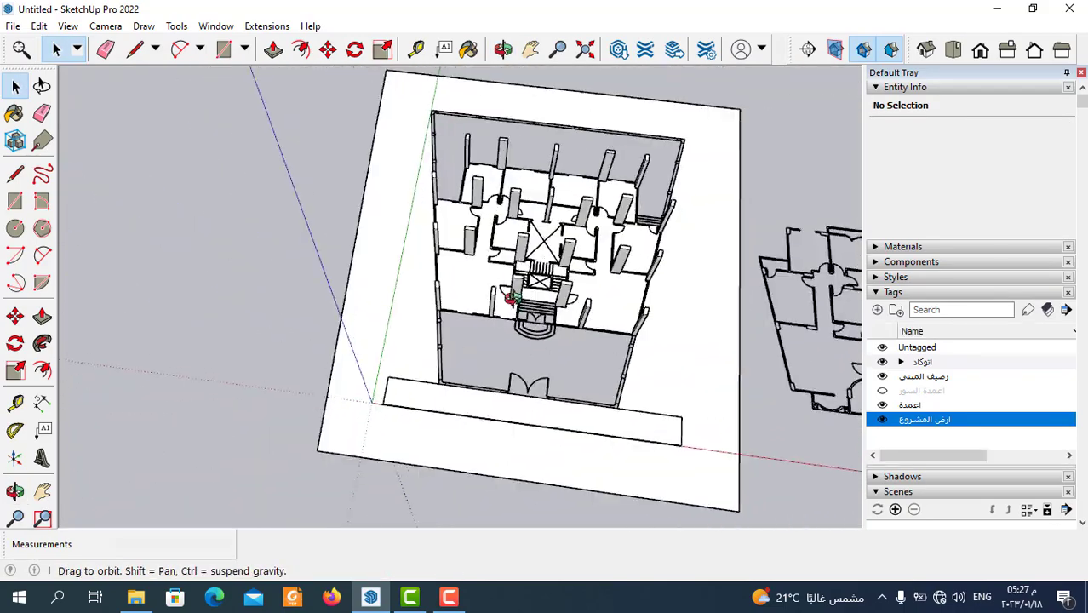
pyautogui.scroll(3, 574, 274)
pyautogui.scroll(-2, 739, 258)
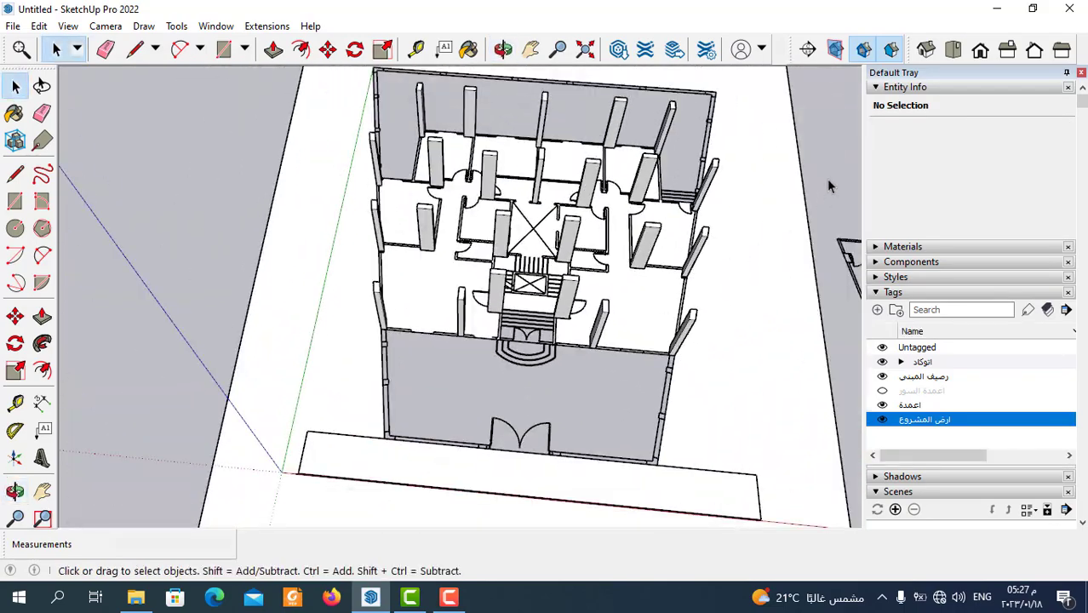
pyautogui.scroll(3, 552, 339)
pyautogui.scroll(-2, 552, 339)
pyautogui.moveTo(552, 339); pyautogui.dragTo(535, 349, button='middle')
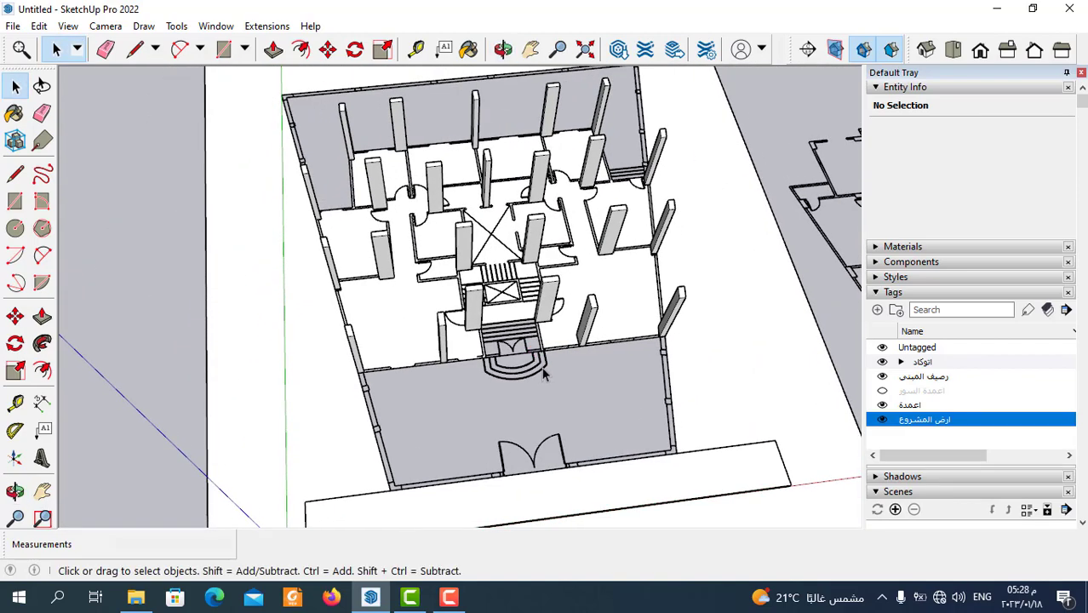
pyautogui.scroll(2, 546, 350)
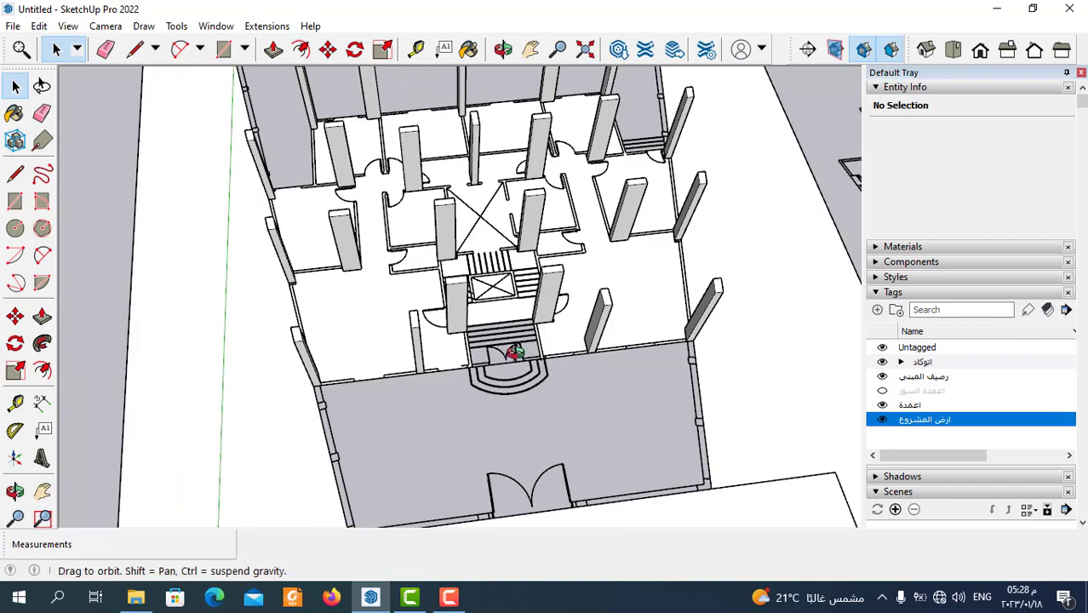
pyautogui.moveTo(544, 332); pyautogui.dragTo(510, 414, button='middle')
pyautogui.scroll(2, 521, 385)
pyautogui.scroll(2, 507, 411)
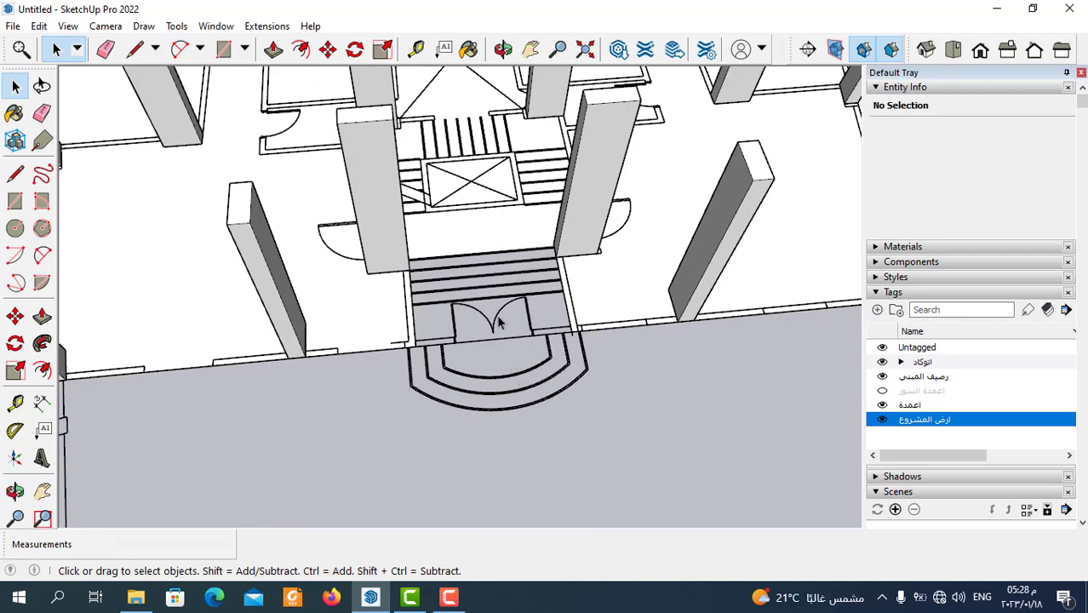
# - Zoom out until the whole floor plan is in view
pyautogui.scroll(-1, 501, 322)
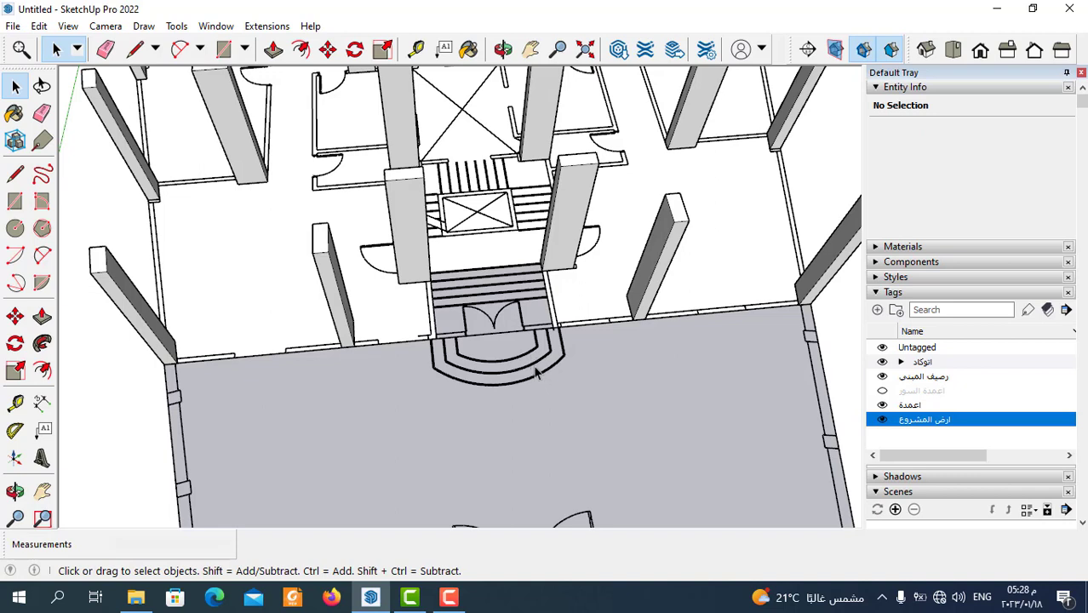
pyautogui.scroll(-2, 491, 357)
pyautogui.scroll(-2, 491, 357)
pyautogui.scroll(-2, 491, 357)
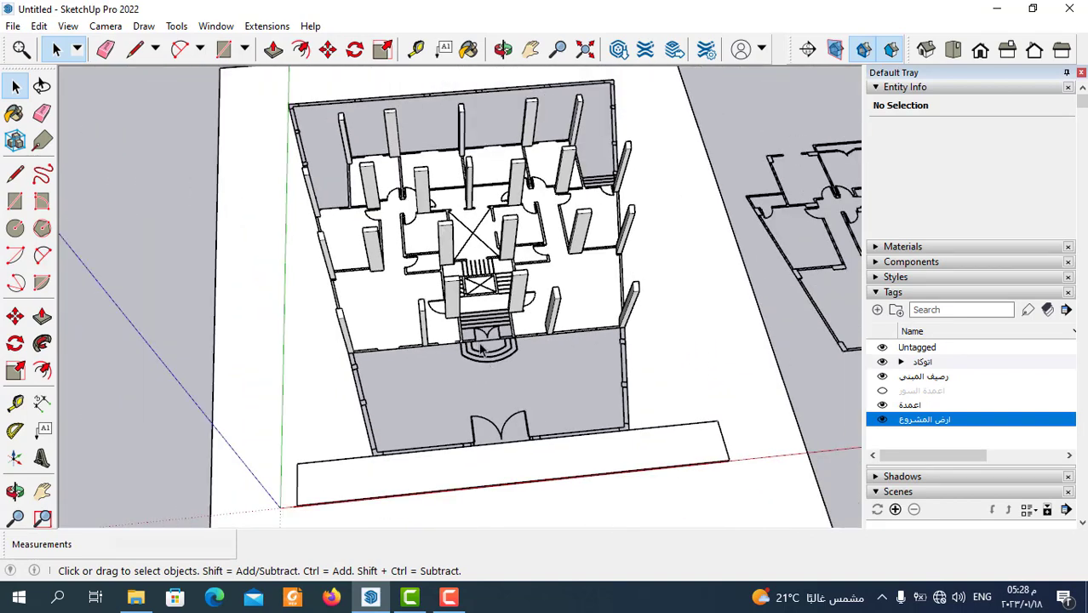
pyautogui.scroll(-2, 481, 349)
pyautogui.scroll(2, 527, 337)
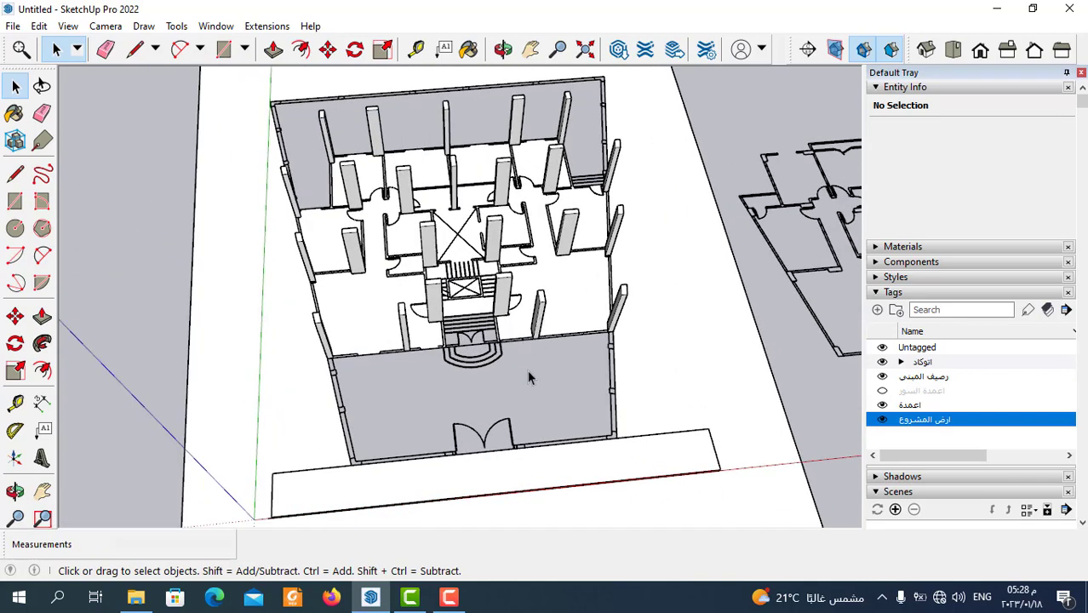
# - Select the floor face with its edges and make it a group
pyautogui.doubleClick(571, 294)
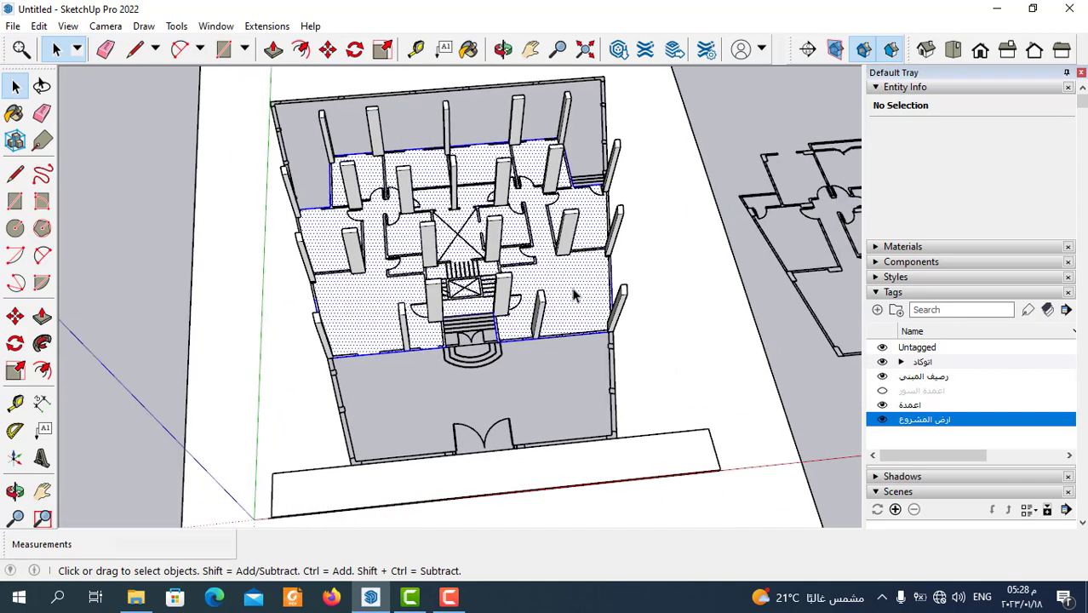
pyautogui.rightClick(573, 294)
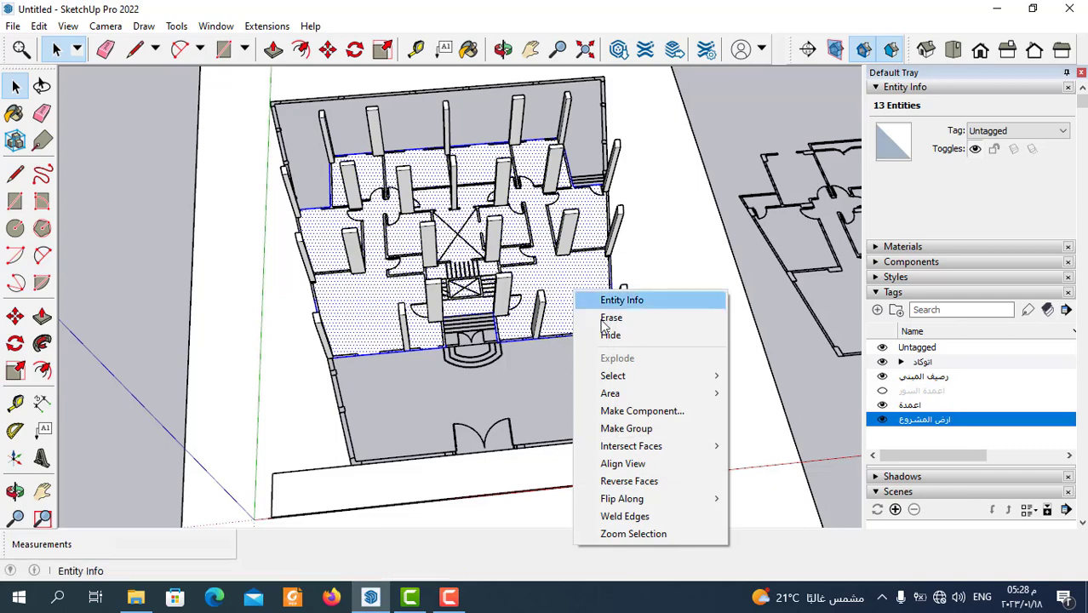
pyautogui.click(631, 429)
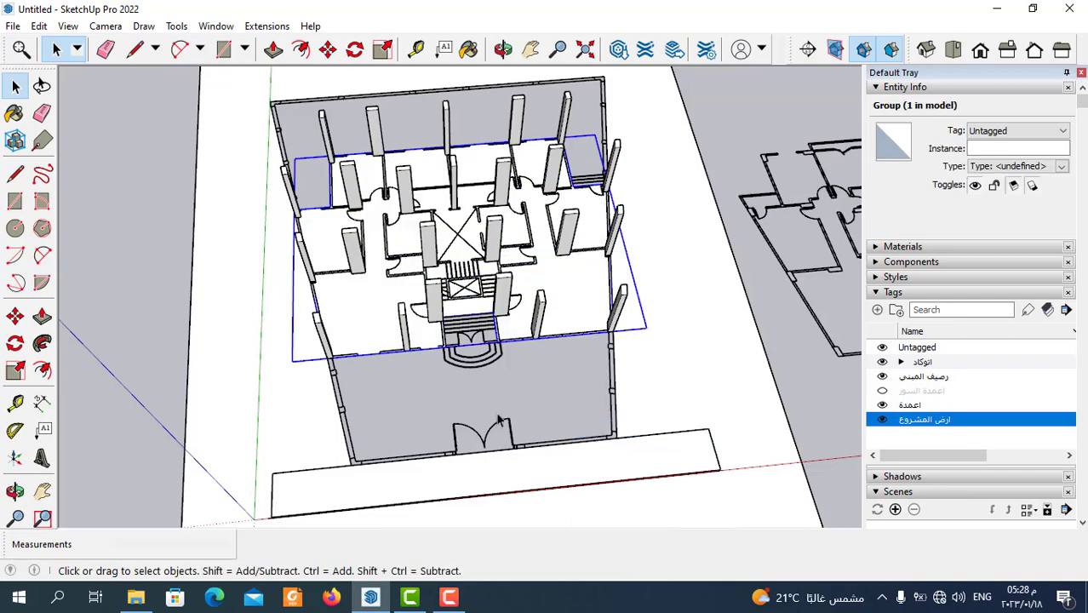
# - Inside the floor group, push/pull the face up 1.2 m into a slab
pyautogui.doubleClick(565, 289)
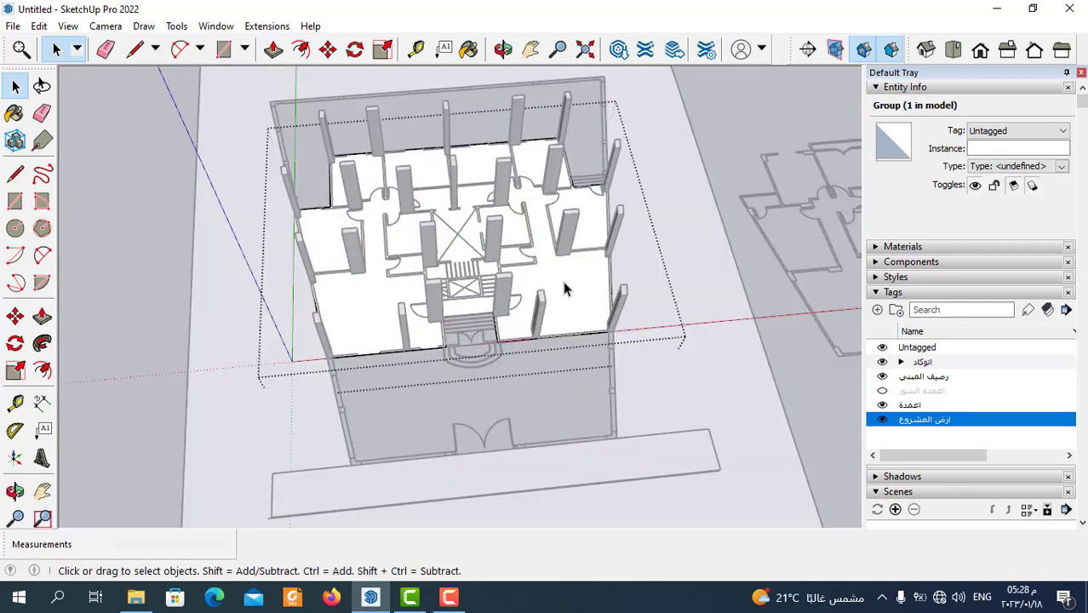
pyautogui.click(273, 51)
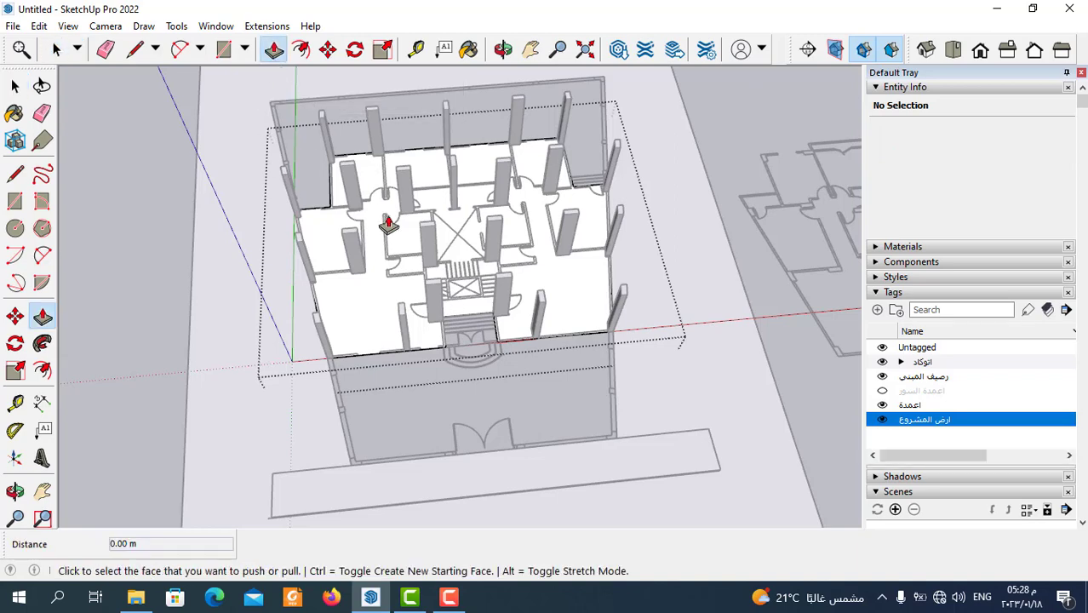
pyautogui.click(541, 341)
pyautogui.write('1.2')
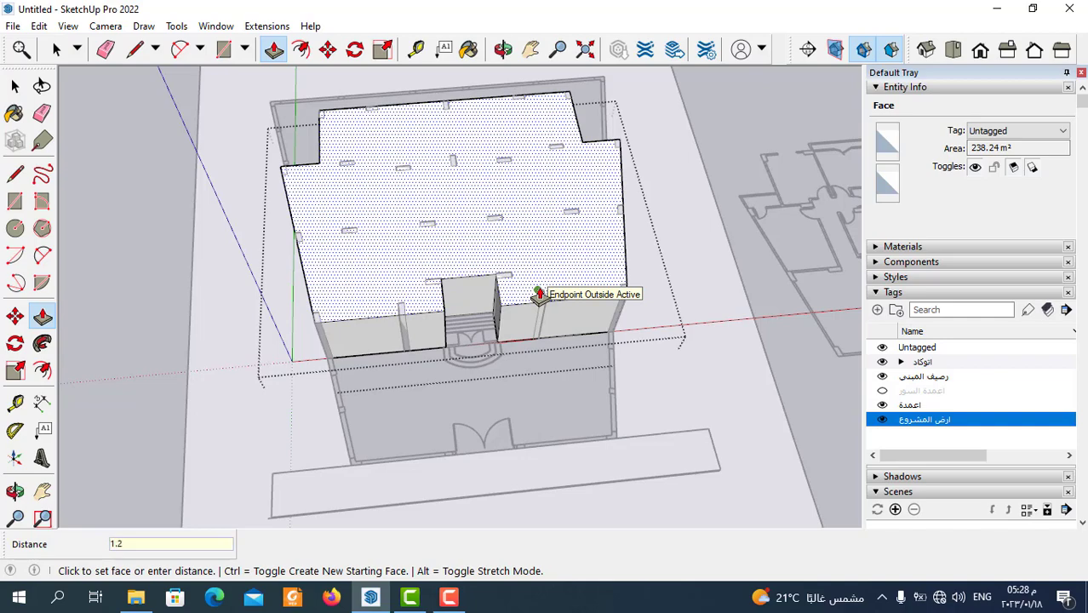
pyautogui.press('Return')
pyautogui.moveTo(539, 295)
pyautogui.mouseDown(button='middle')
pyautogui.moveTo(556, 299)
pyautogui.moveTo(490, 313)
pyautogui.moveTo(517, 273)
pyautogui.moveTo(500, 306)
pyautogui.moveTo(573, 308)
pyautogui.moveTo(569, 344)
pyautogui.moveTo(546, 340)
pyautogui.mouseUp(button='middle')
pyautogui.scroll(-3, 547, 340)
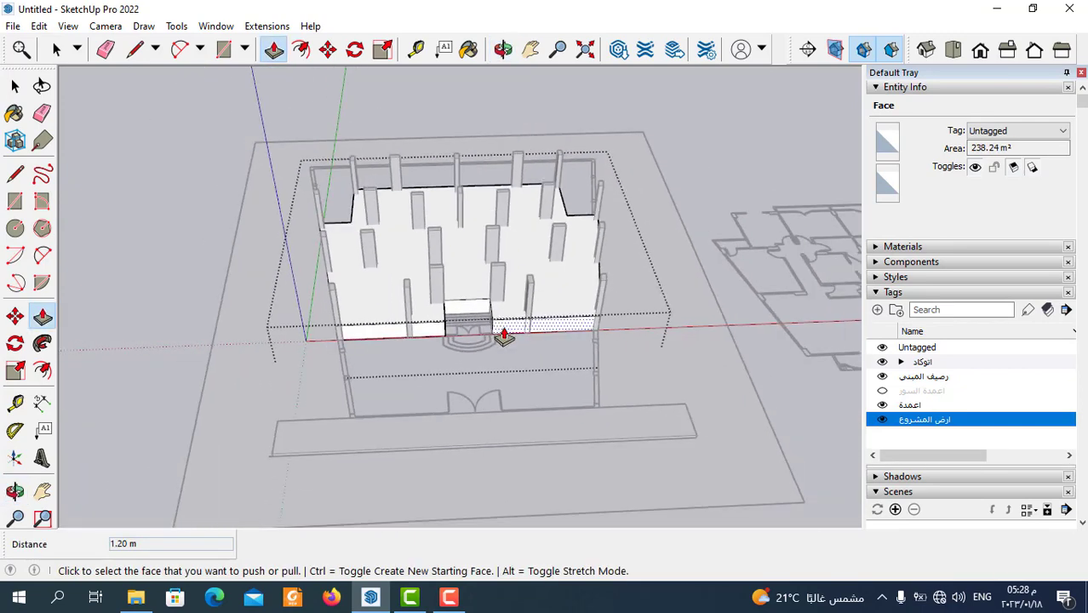
pyautogui.click(56, 49)
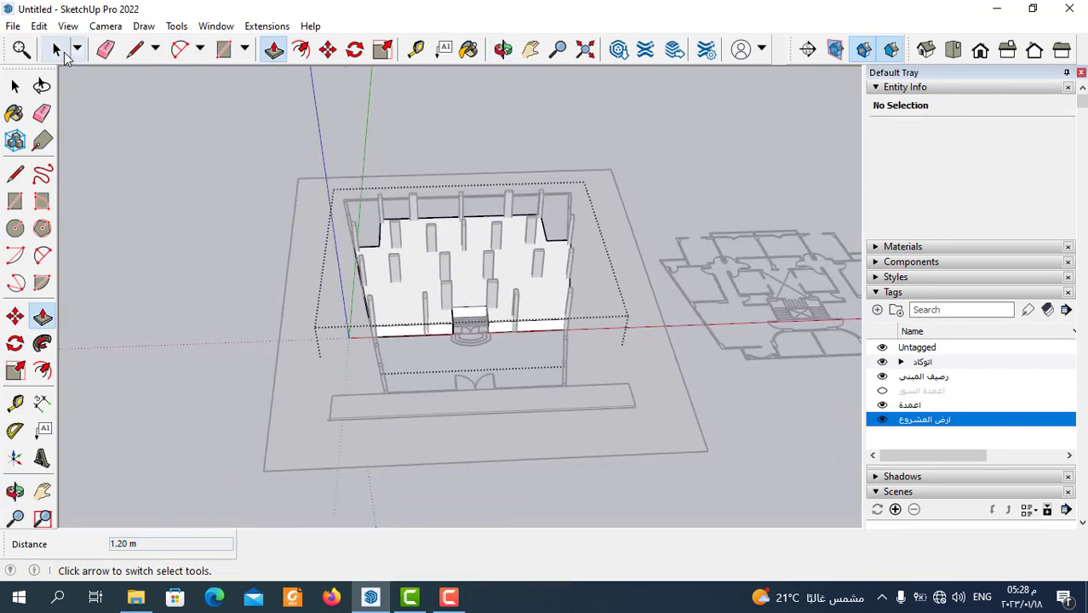
# - Exit the group and select the floor slab, confirming a 285.88 m³ Solid Group in Entity Info
pyautogui.click(672, 145)
pyautogui.scroll(2, 506, 347)
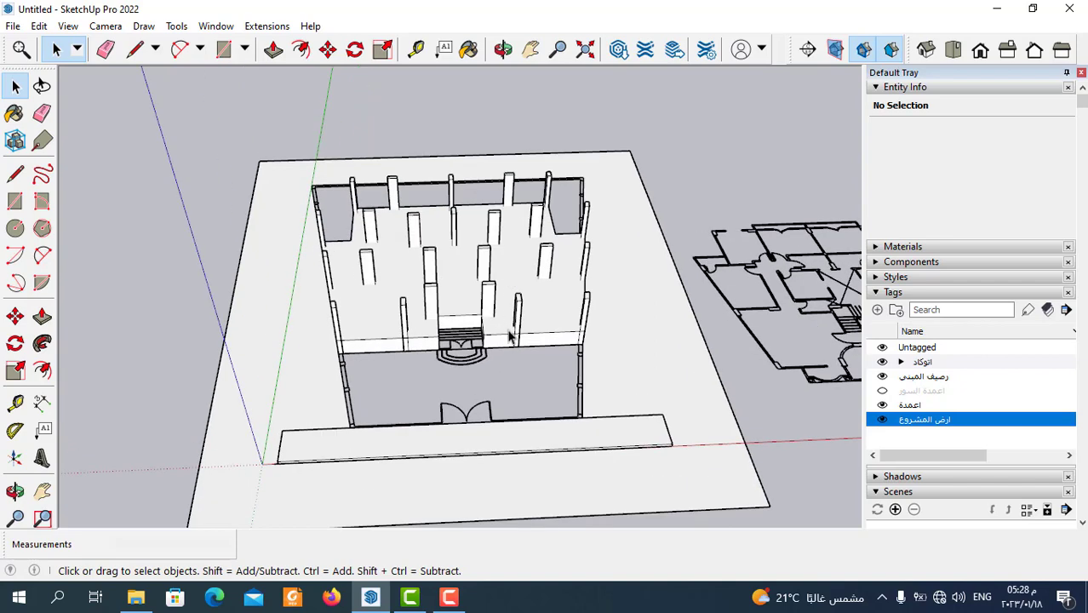
pyautogui.scroll(1, 508, 340)
pyautogui.scroll(2, 542, 384)
pyautogui.click(575, 302)
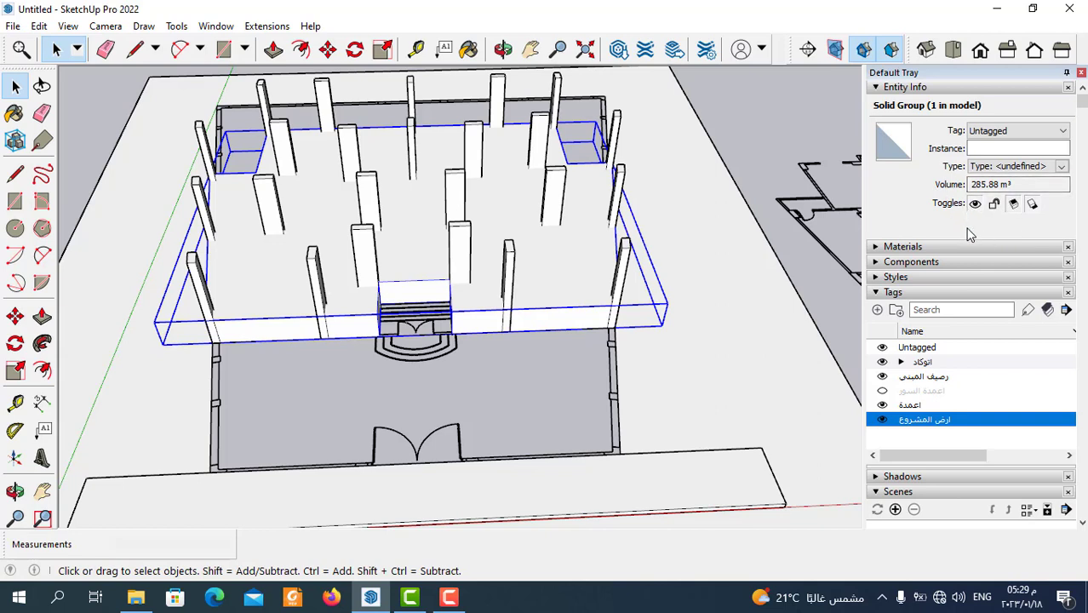
# - Fit the model in view and create a new tag named ارضيات
pyautogui.hotkey('shift', 'z')
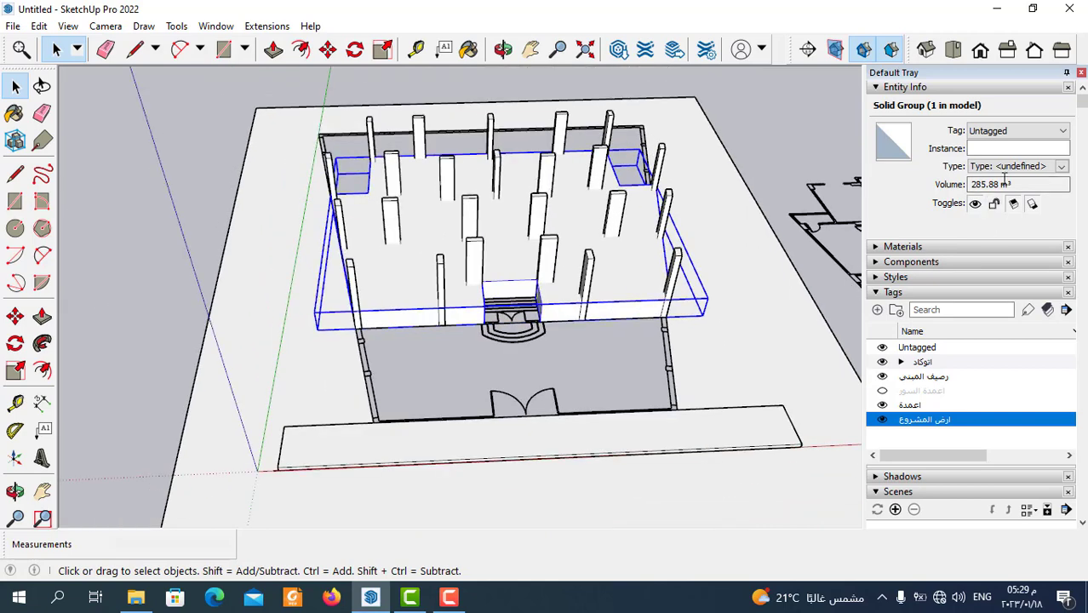
pyautogui.click(994, 134)
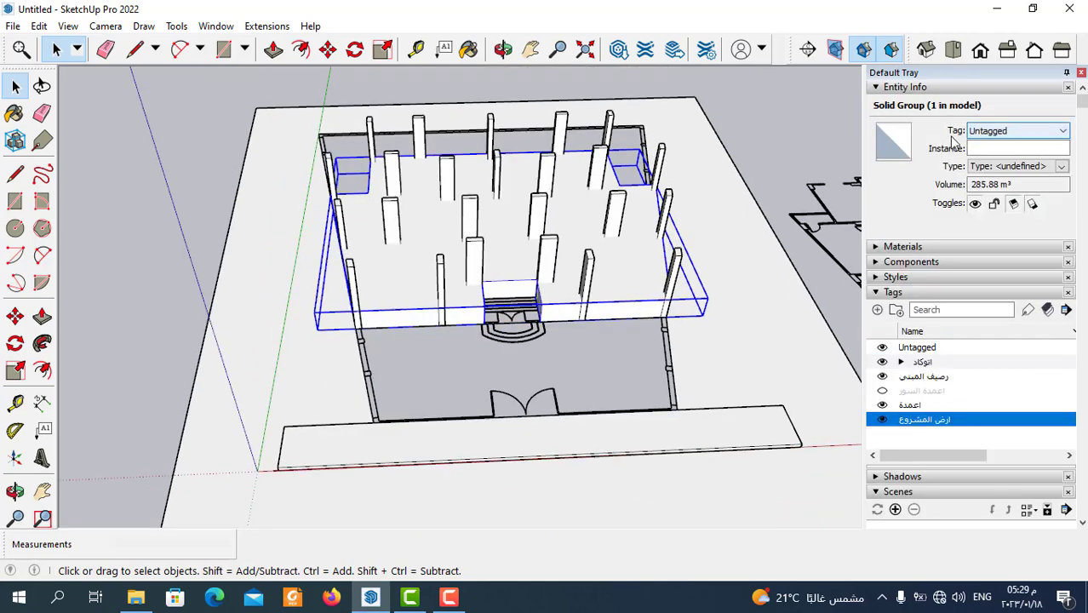
pyautogui.click(1062, 133)
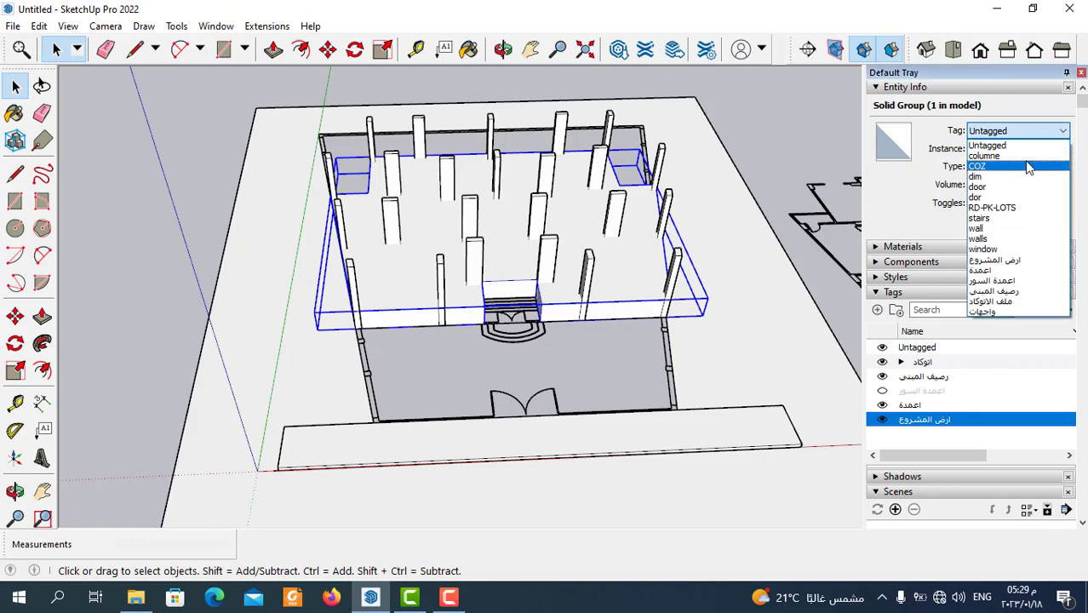
pyautogui.click(1021, 197)
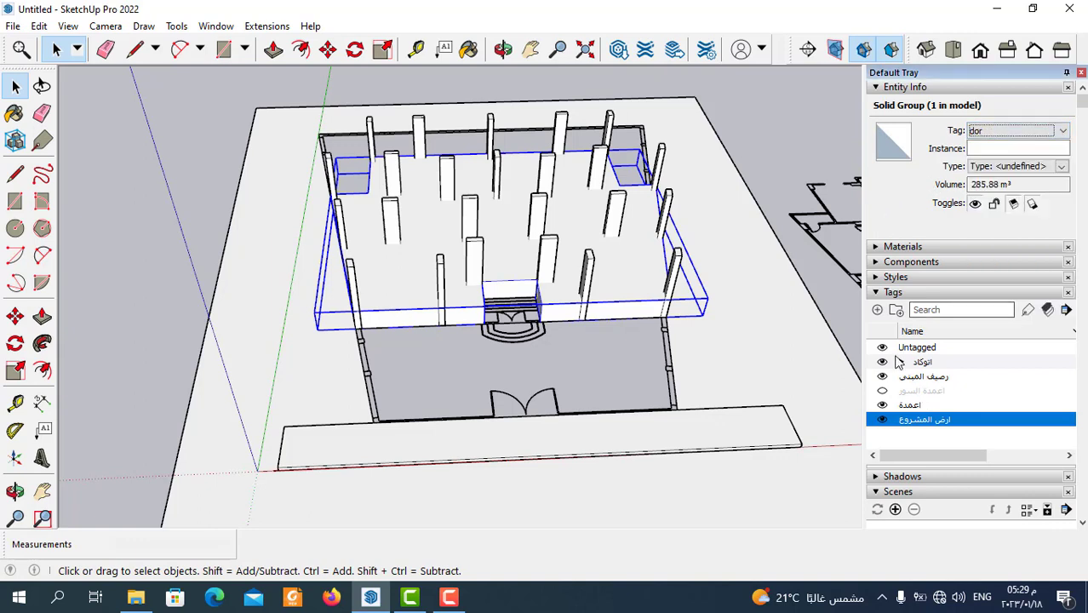
pyautogui.click(878, 311)
pyautogui.write('ارضيات')
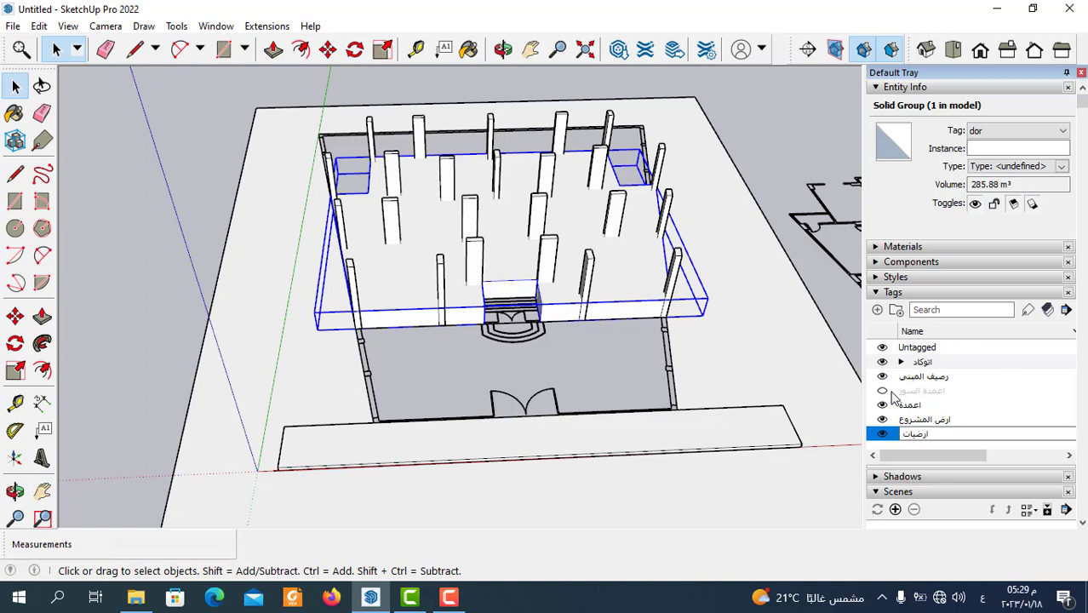
pyautogui.click(842, 313)
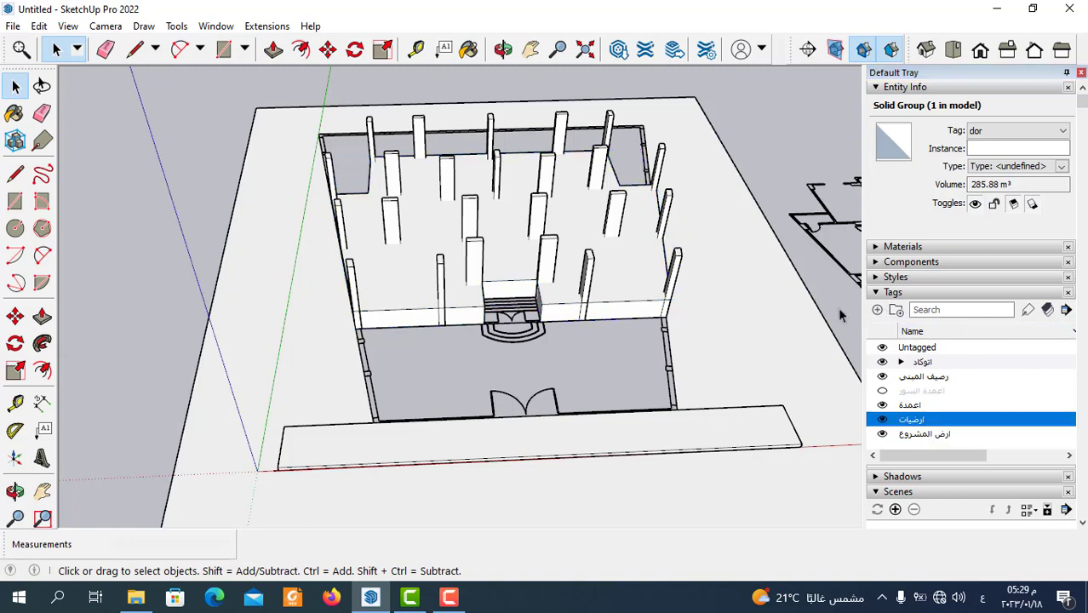
pyautogui.click(621, 277)
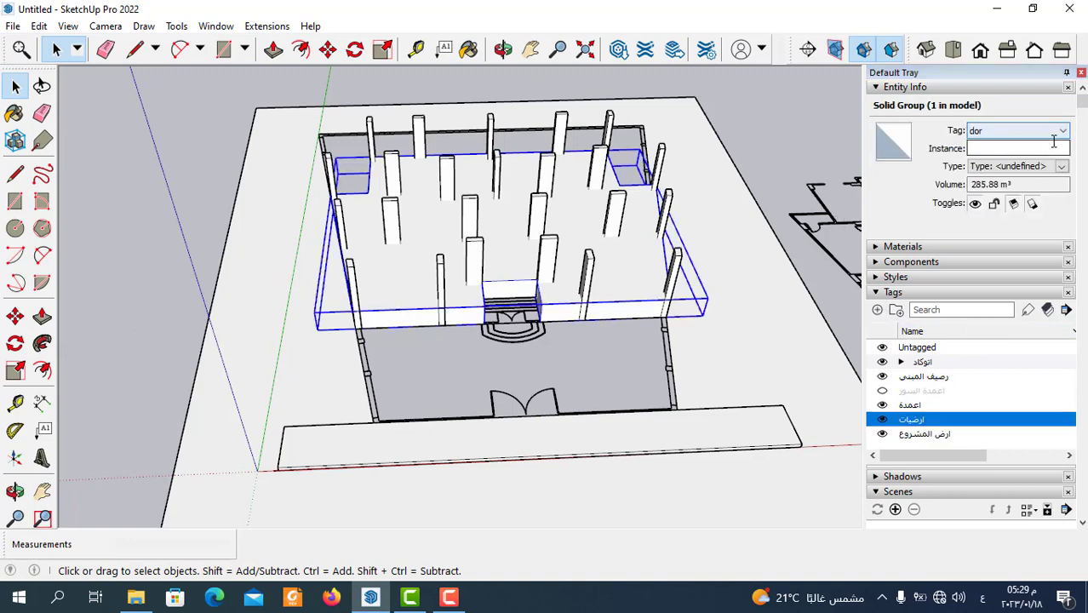
# - Assign the slab group to the ارضيات tag and toggle the tag's visibility off and on
pyautogui.click(1063, 137)
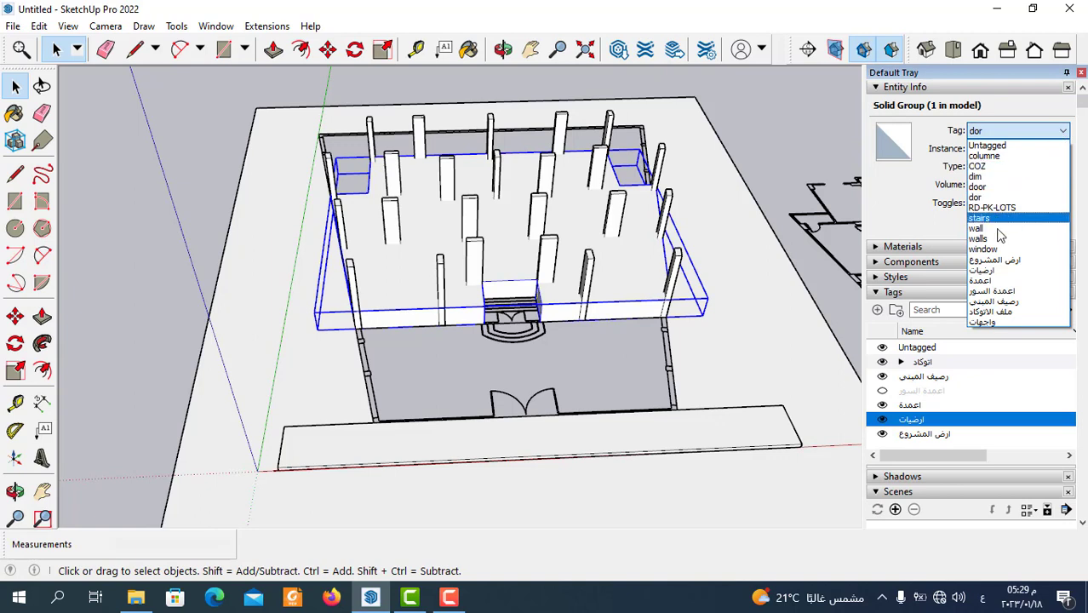
pyautogui.click(992, 271)
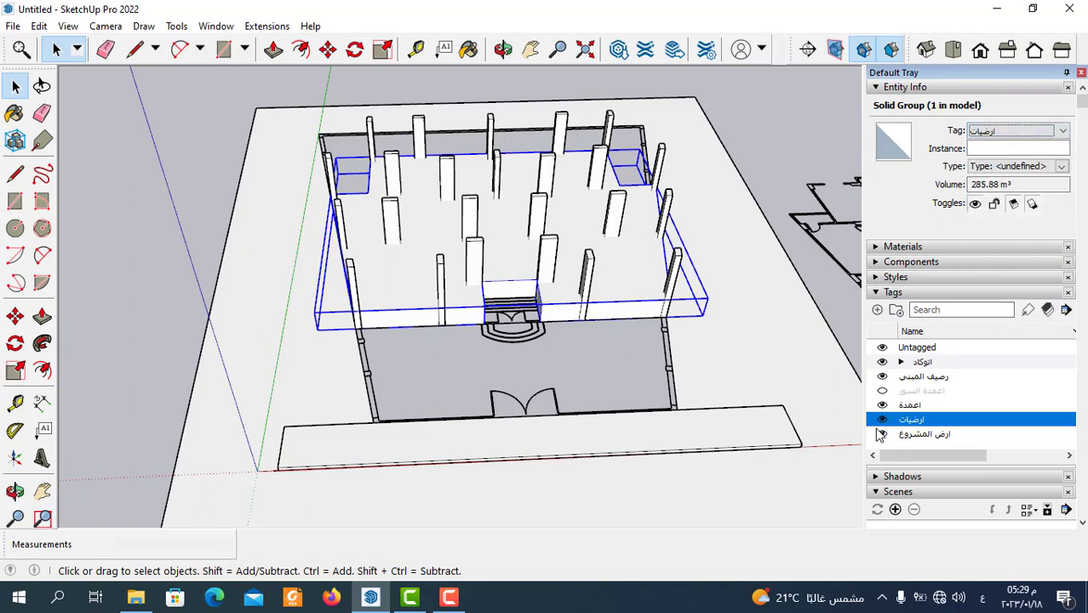
pyautogui.click(881, 420)
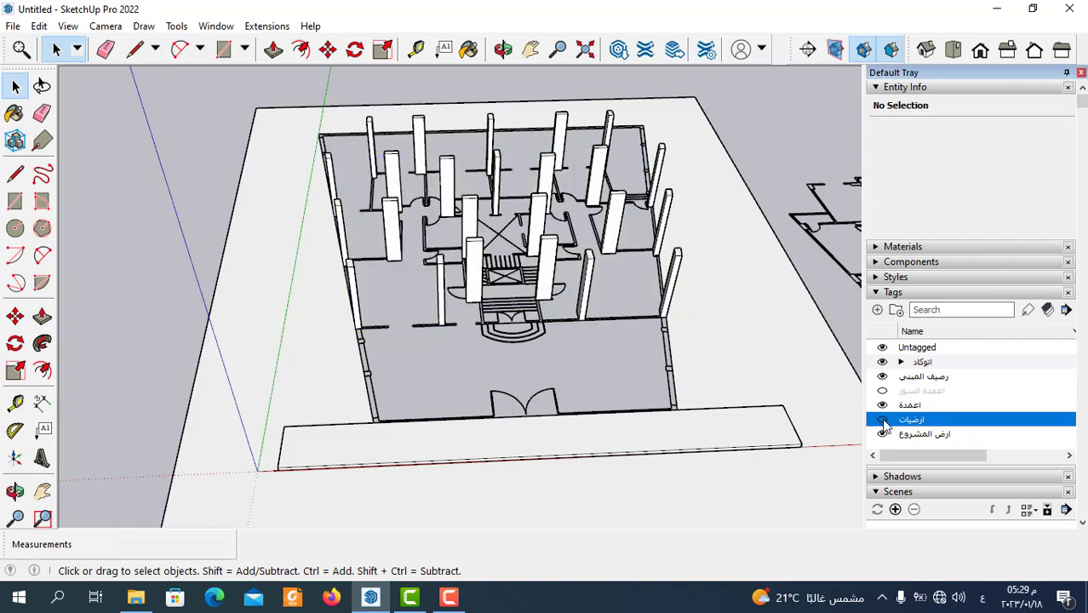
pyautogui.click(882, 420)
pyautogui.scroll(-3, 656, 230)
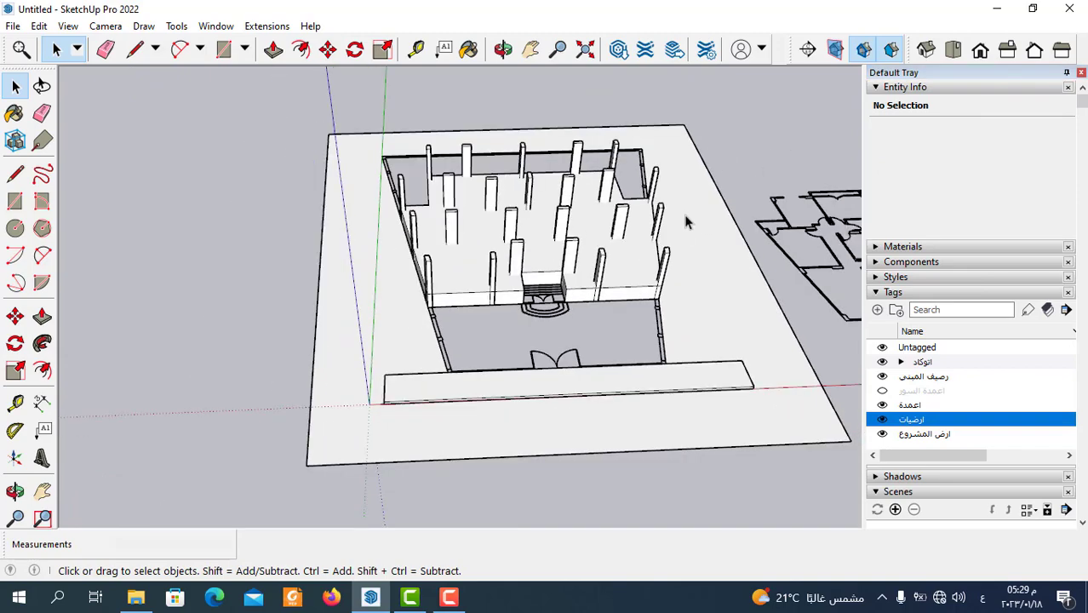
pyautogui.moveTo(684, 219)
pyautogui.mouseDown(button='middle')
pyautogui.moveTo(618, 250)
pyautogui.moveTo(606, 271)
pyautogui.moveTo(614, 291)
pyautogui.moveTo(587, 291)
pyautogui.mouseUp(button='middle')
pyautogui.scroll(2, 615, 291)
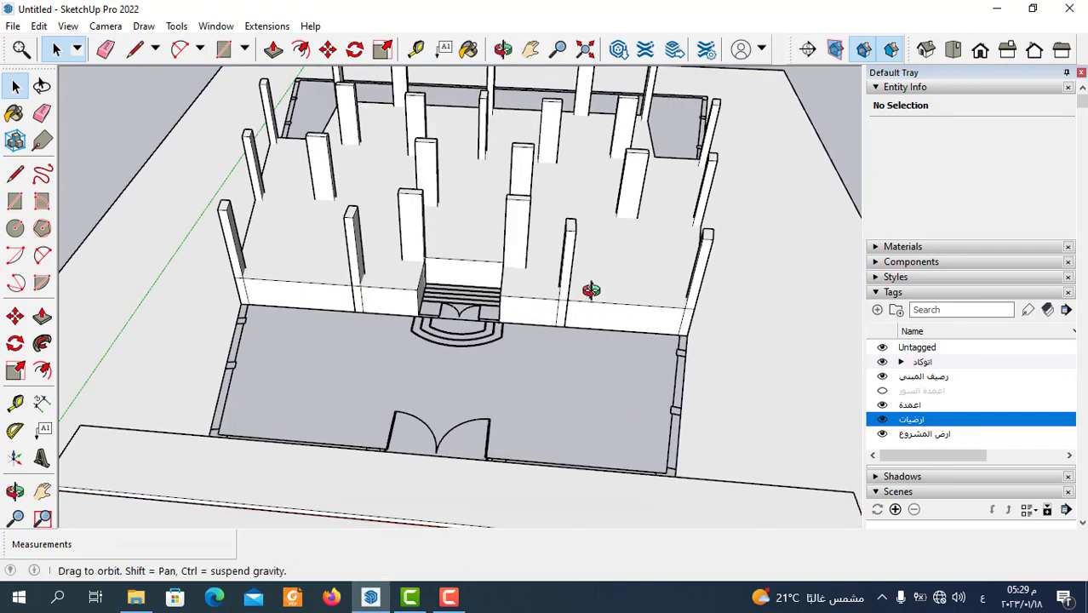
pyautogui.scroll(-3, 449, 295)
pyautogui.moveTo(448, 295)
pyautogui.mouseDown(button='middle')
pyautogui.moveTo(510, 359)
pyautogui.moveTo(758, 149)
pyautogui.mouseUp(button='middle')
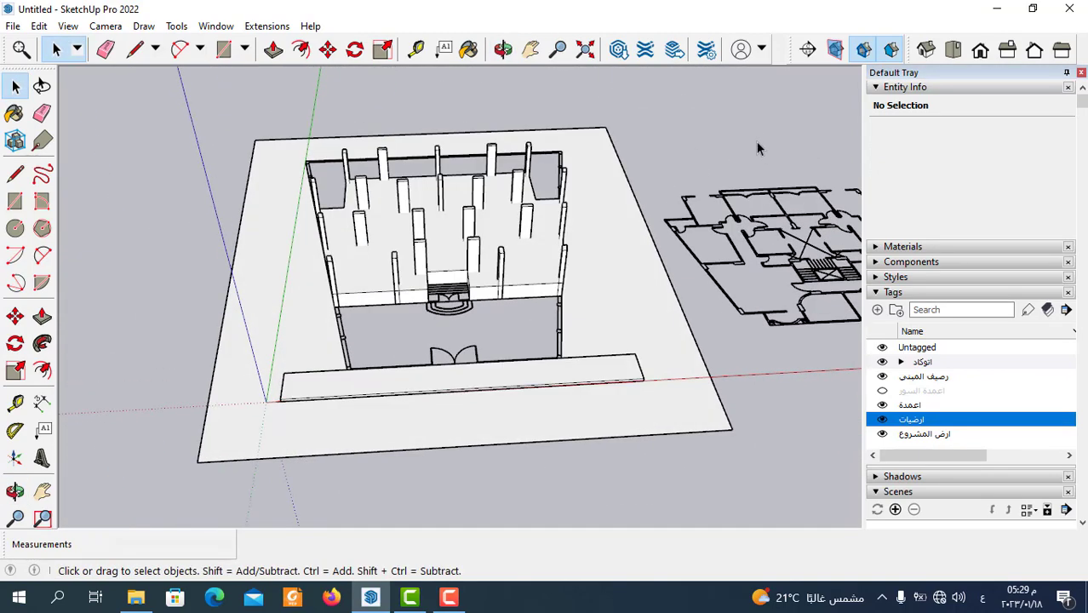
pyautogui.scroll(3, 444, 290)
pyautogui.moveTo(444, 290)
pyautogui.mouseDown(button='middle')
pyautogui.moveTo(440, 245)
pyautogui.moveTo(368, 244)
pyautogui.mouseUp(button='middle')
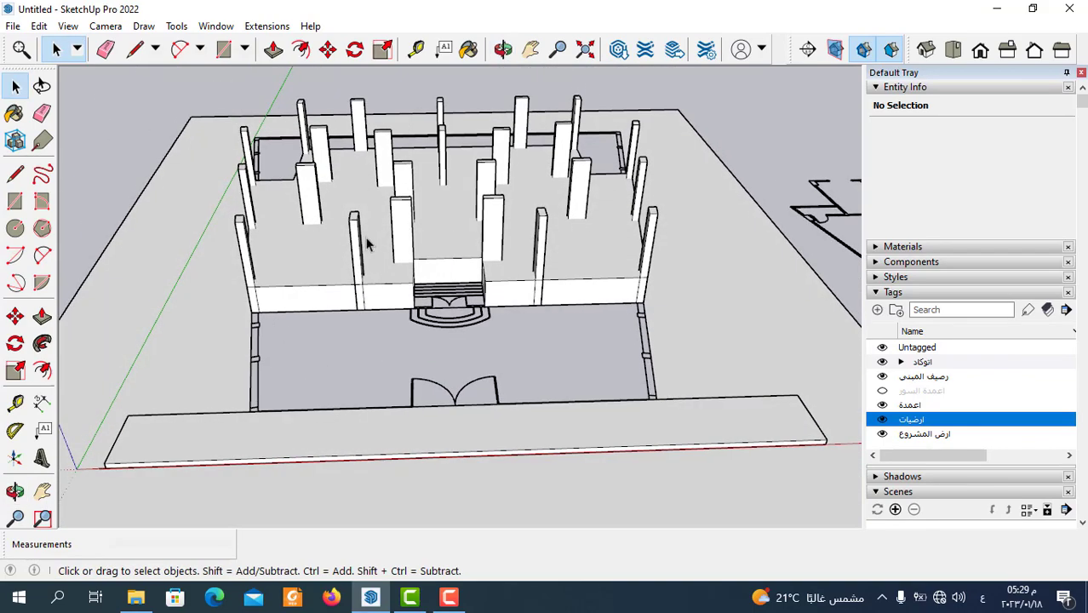
pyautogui.scroll(-2, 362, 320)
pyautogui.scroll(2, 362, 319)
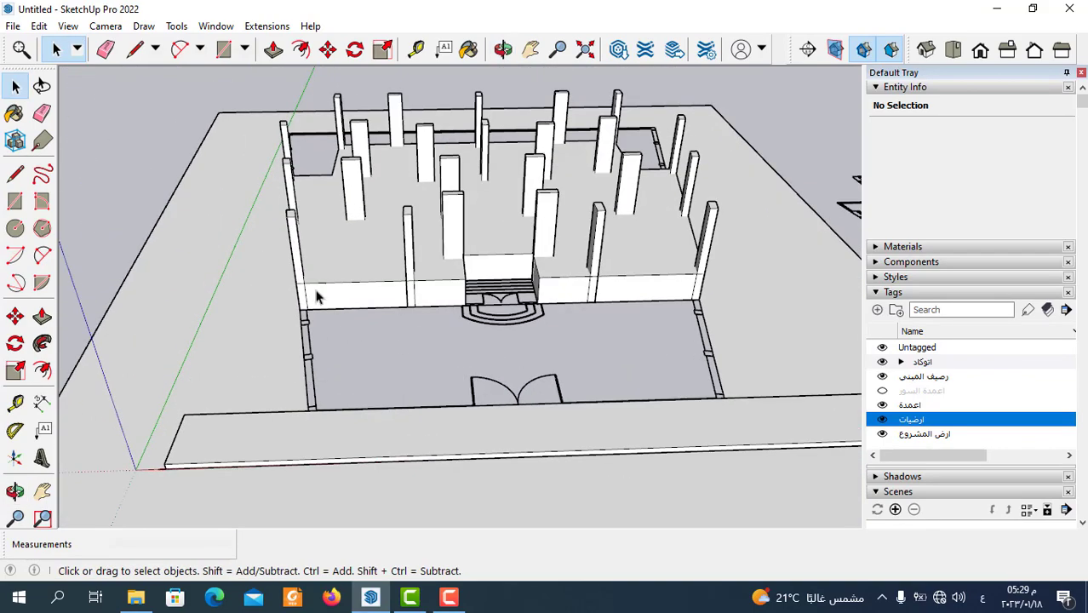
pyautogui.scroll(2, 485, 334)
pyautogui.scroll(2, 418, 309)
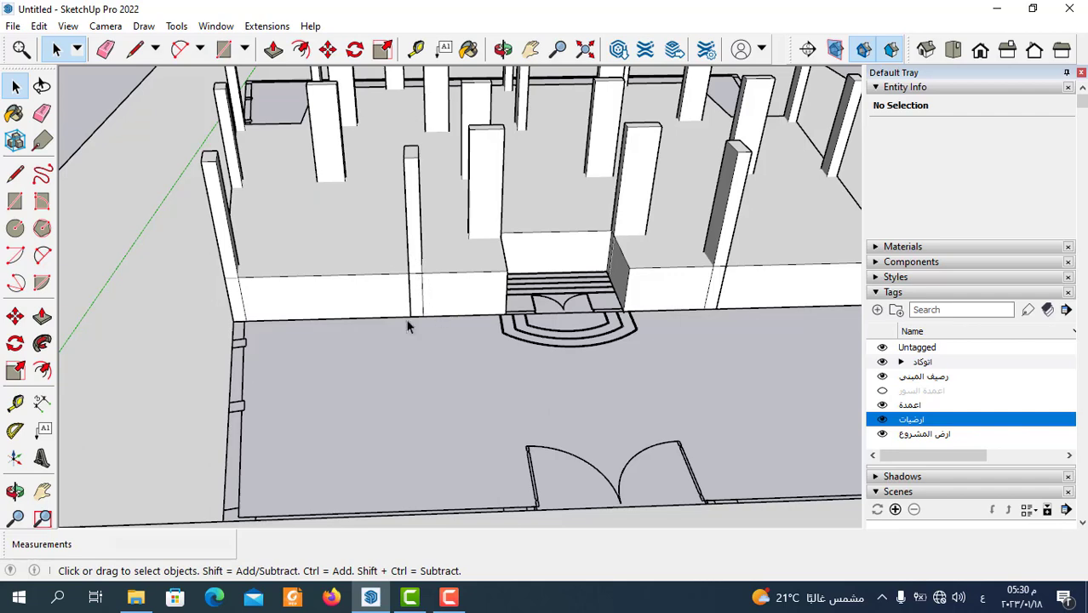
pyautogui.scroll(-3, 409, 328)
pyautogui.scroll(-2, 419, 342)
pyautogui.scroll(1, 698, 170)
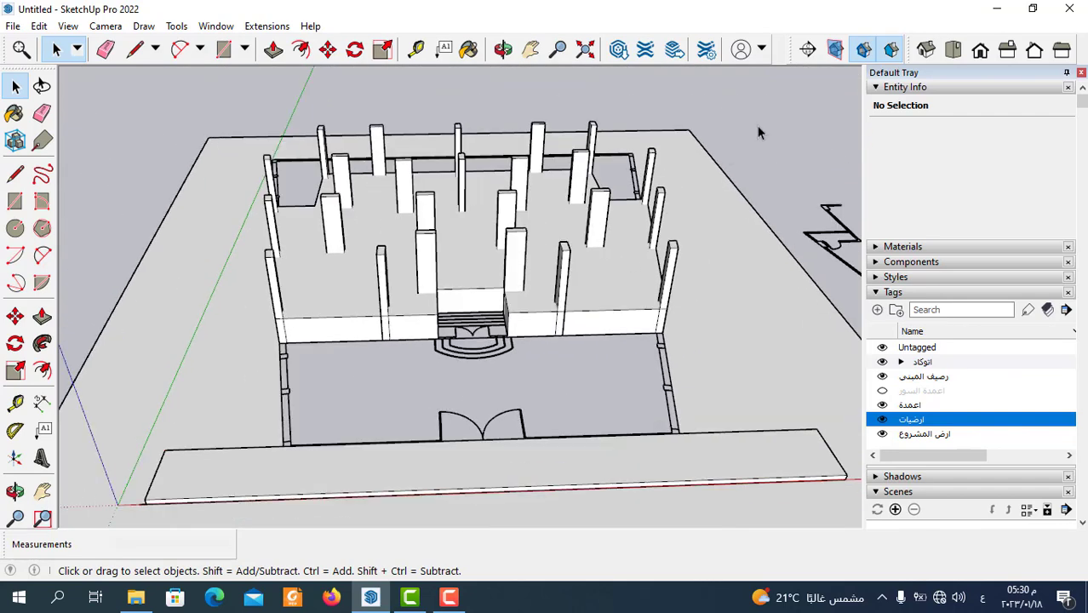
pyautogui.scroll(3, 396, 316)
pyautogui.moveTo(430, 313); pyautogui.dragTo(408, 243, button='middle')
pyautogui.scroll(2, 455, 333)
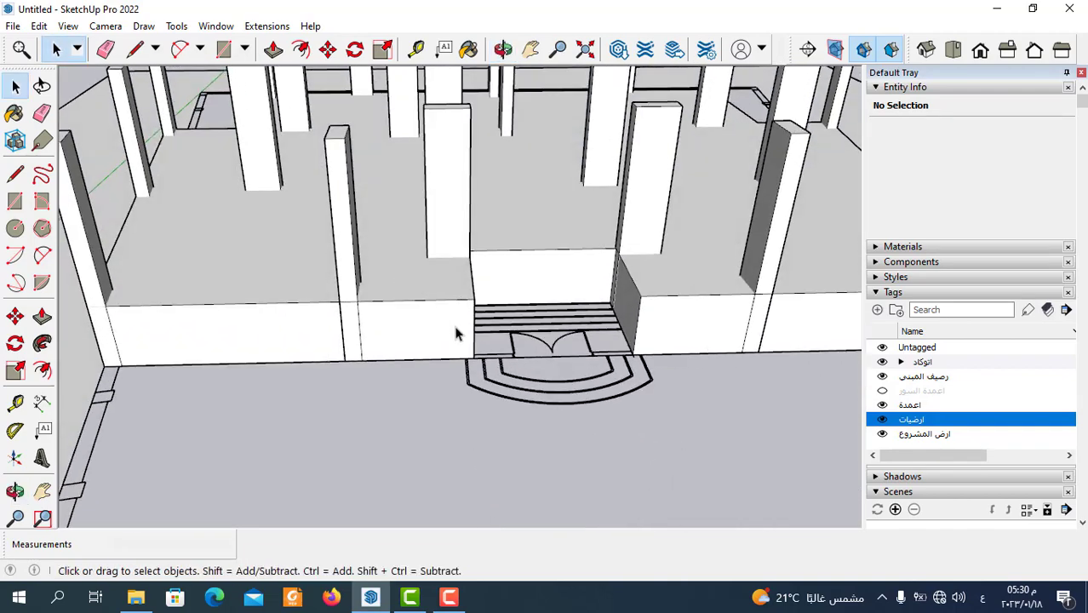
pyautogui.scroll(-3, 477, 336)
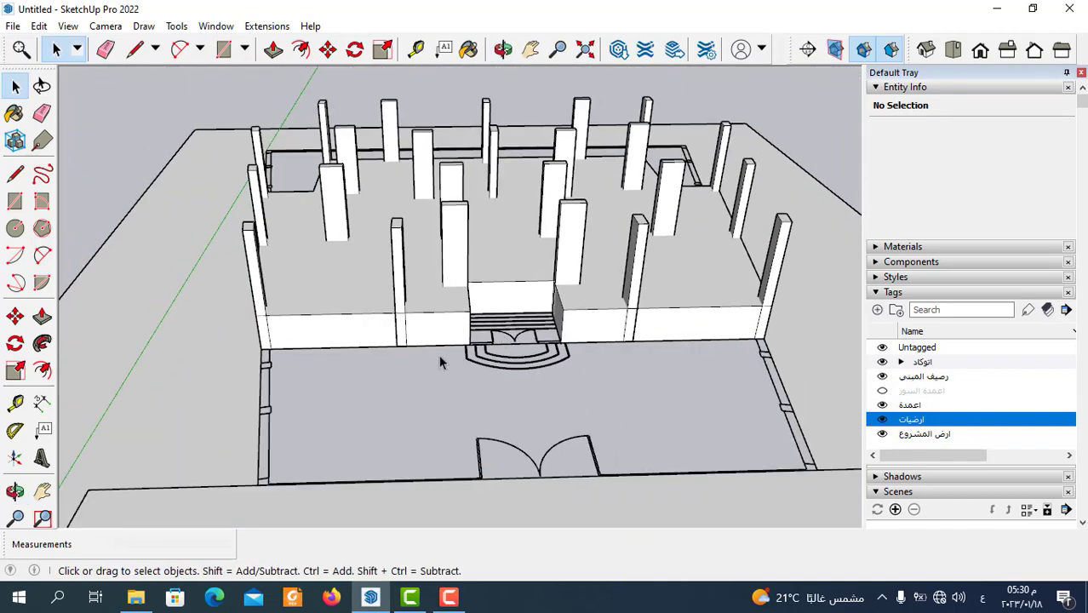
pyautogui.scroll(-2, 440, 362)
pyautogui.moveTo(440, 362)
pyautogui.mouseDown(button='middle')
pyautogui.moveTo(461, 395)
pyautogui.moveTo(457, 385)
pyautogui.mouseUp(button='middle')
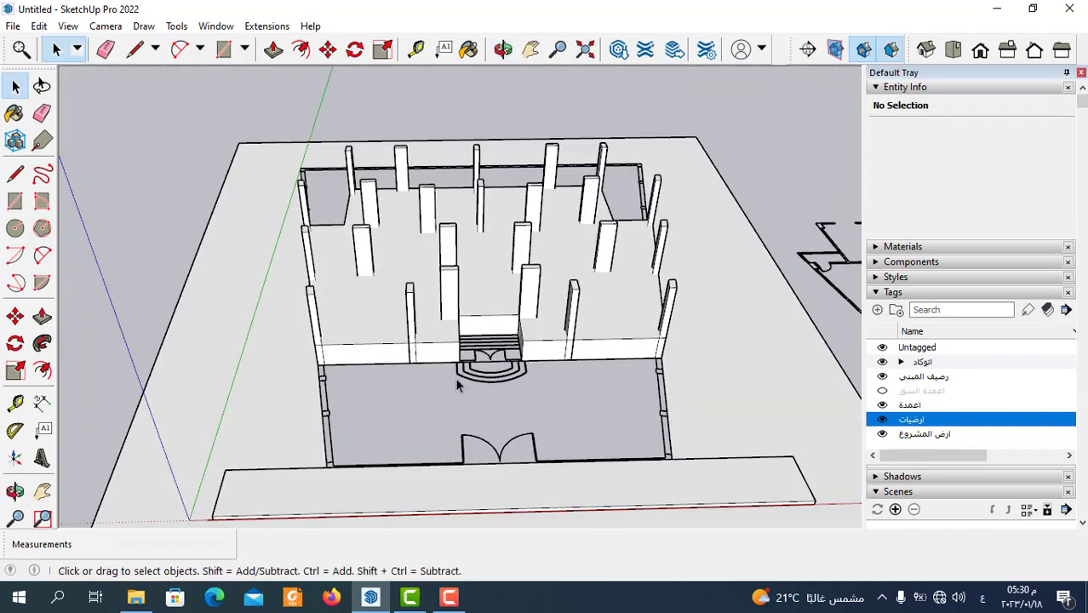
pyautogui.scroll(-2, 439, 347)
pyautogui.scroll(2, 440, 347)
pyautogui.moveTo(439, 347)
pyautogui.mouseDown(button='middle')
pyautogui.moveTo(427, 323)
pyautogui.moveTo(458, 353)
pyautogui.mouseUp(button='middle')
pyautogui.scroll(2, 458, 353)
pyautogui.scroll(2, 418, 332)
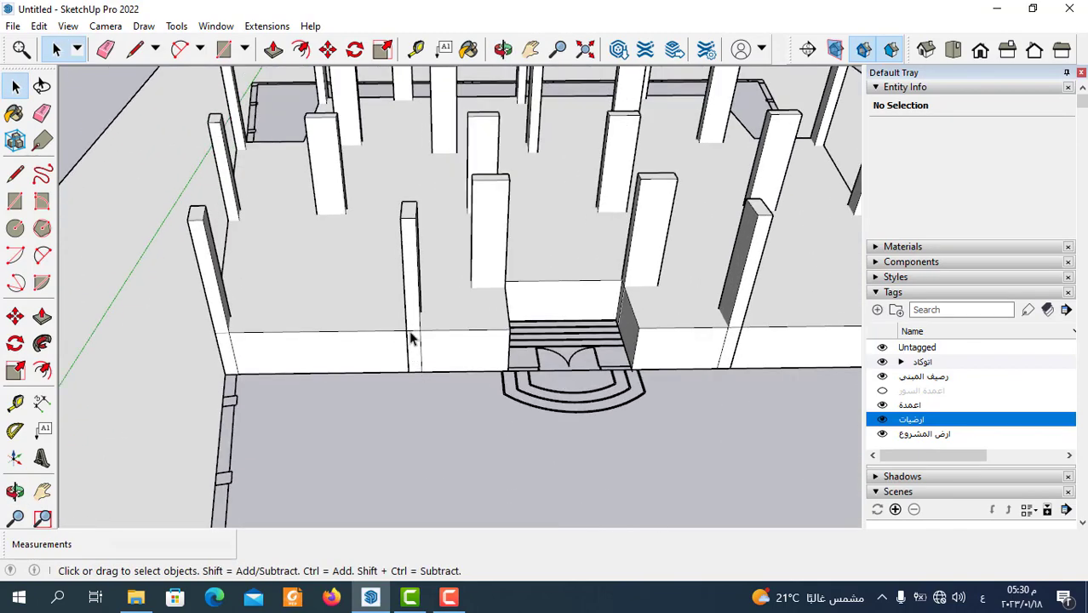
pyautogui.click(406, 262)
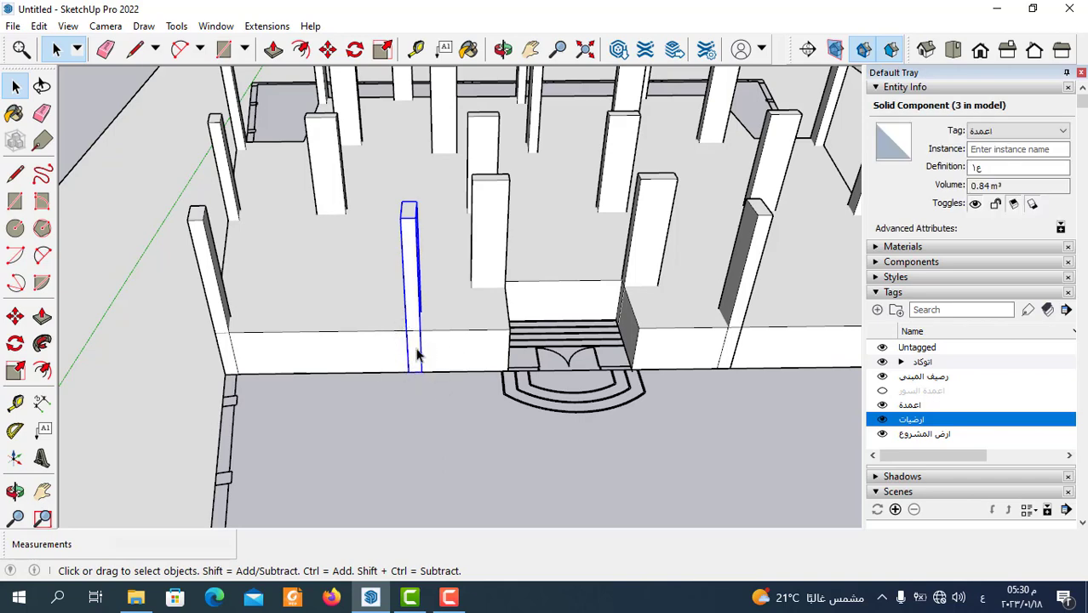
pyautogui.scroll(-2, 417, 355)
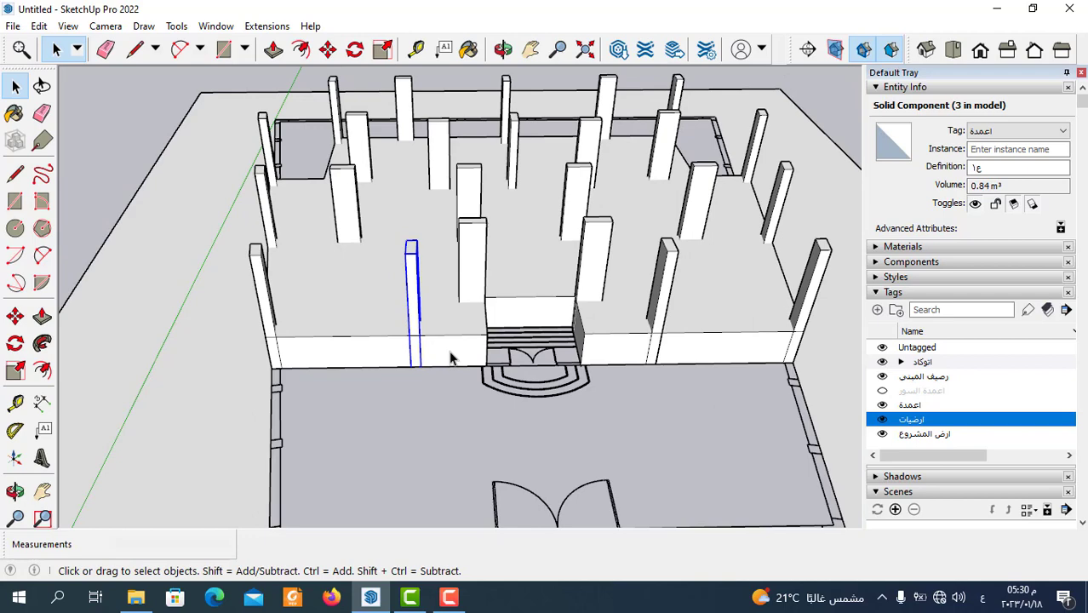
pyautogui.scroll(-3, 400, 354)
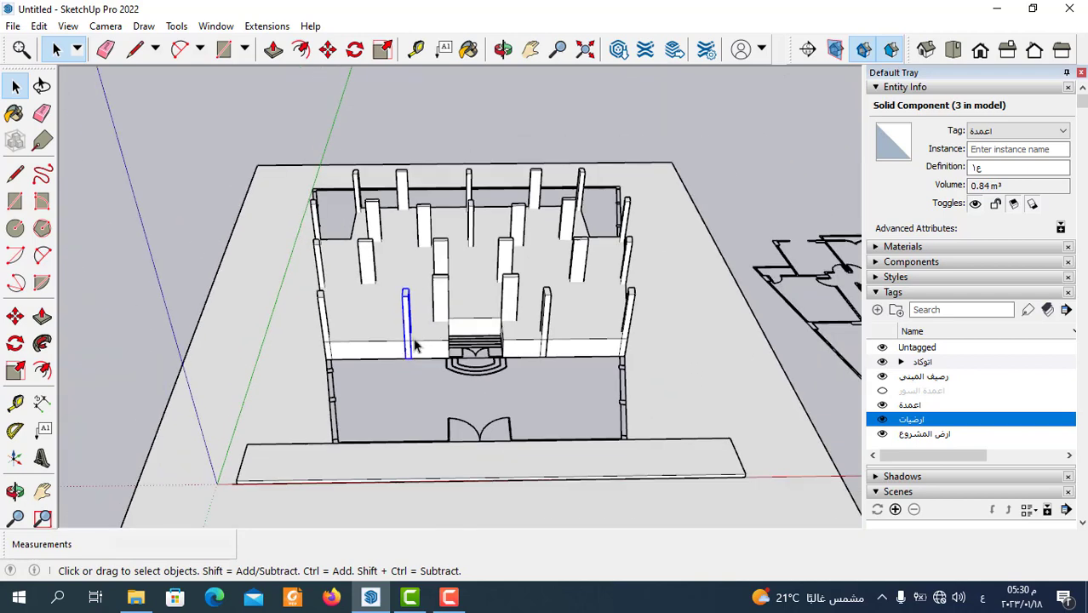
pyautogui.click(663, 163)
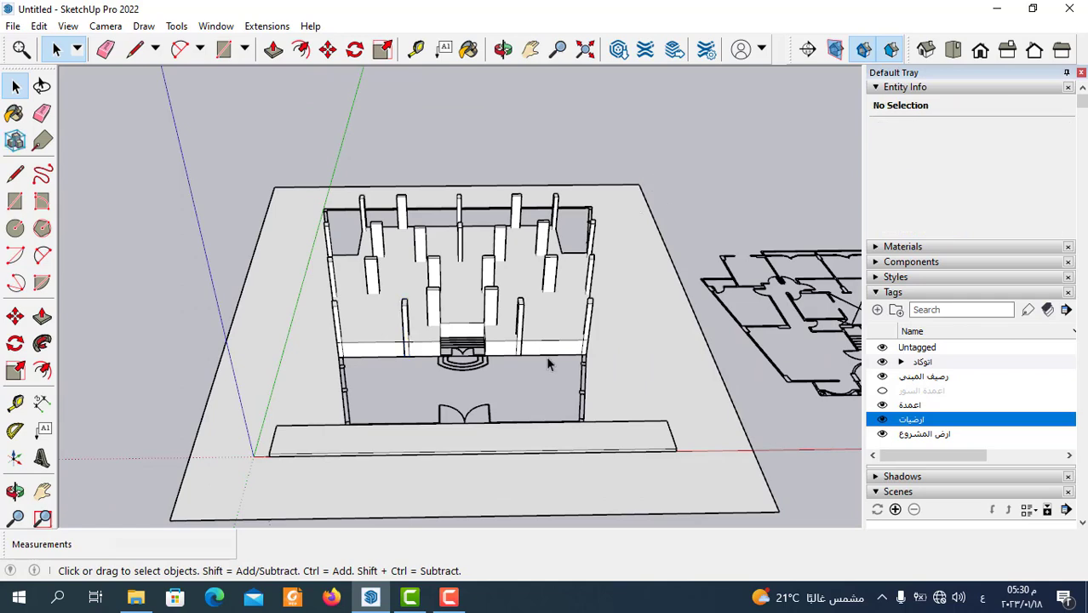
pyautogui.scroll(2, 448, 339)
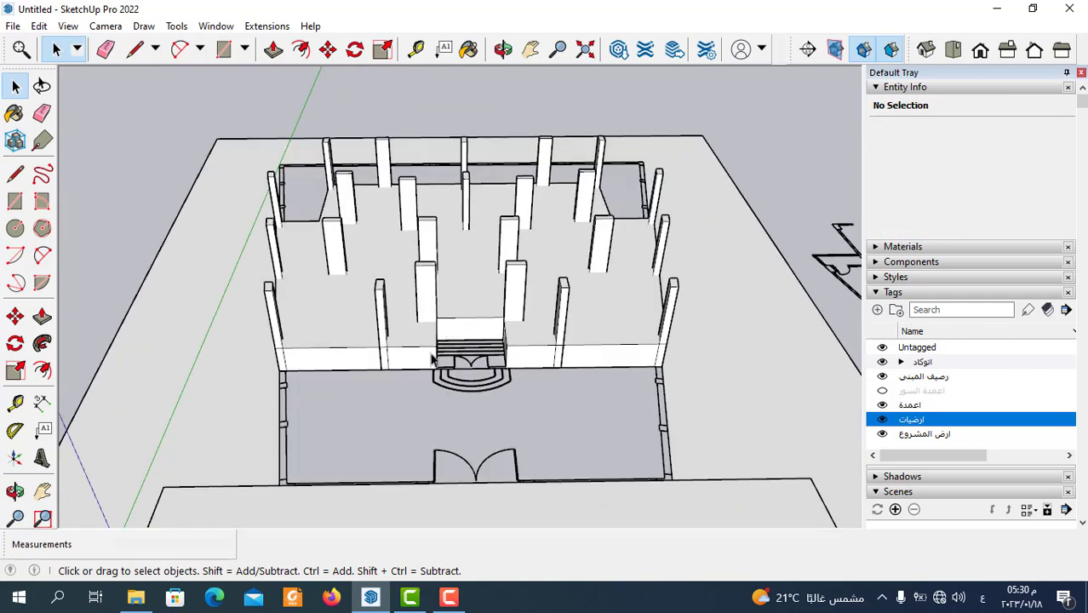
pyautogui.scroll(-2, 434, 359)
pyautogui.scroll(-2, 600, 240)
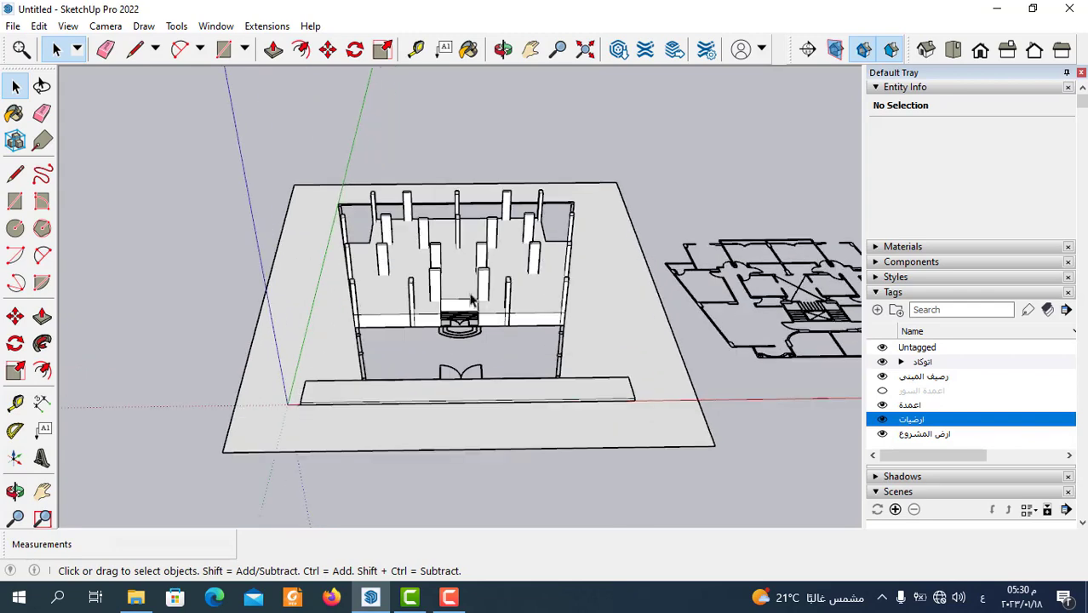
# - Enable the Solid Tools toolbar from the toolbar context menu
pyautogui.moveTo(517, 291); pyautogui.dragTo(457, 297, button='middle')
pyautogui.scroll(2, 457, 297)
pyautogui.scroll(-2, 477, 289)
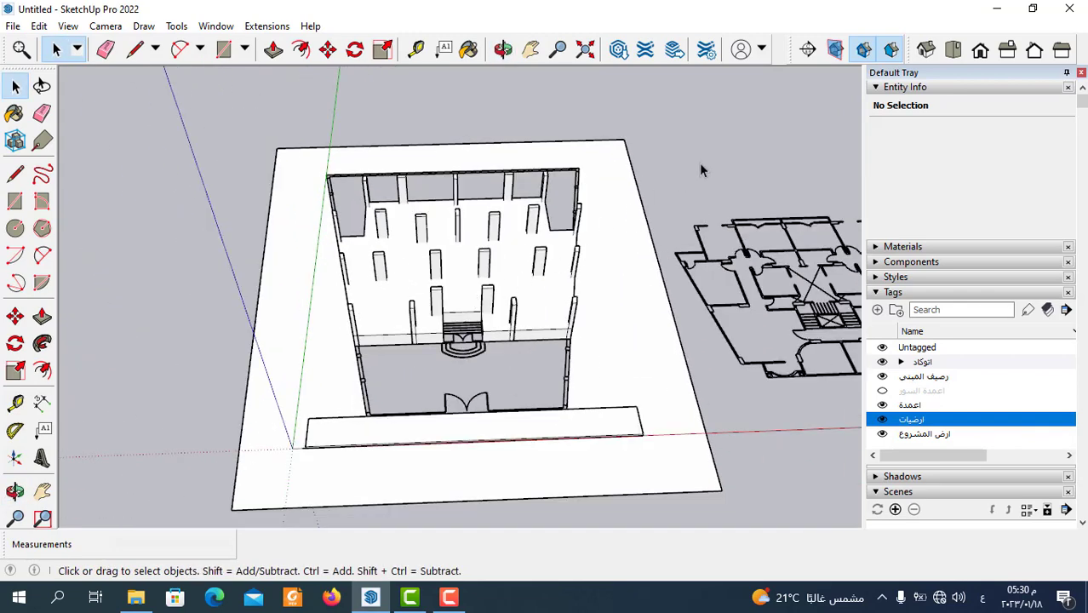
pyautogui.rightClick(646, 53)
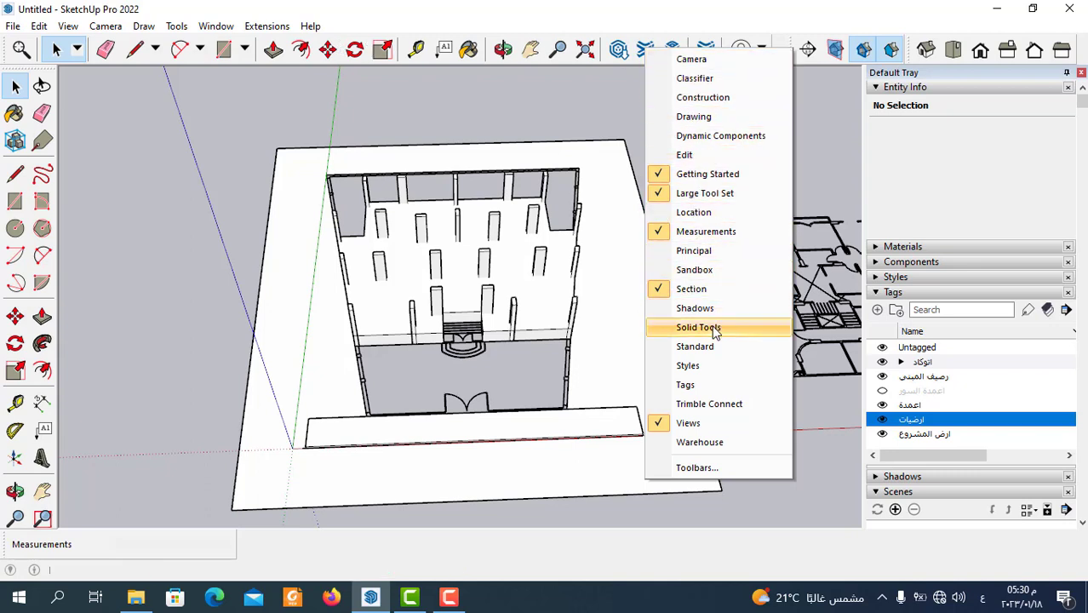
pyautogui.click(698, 327)
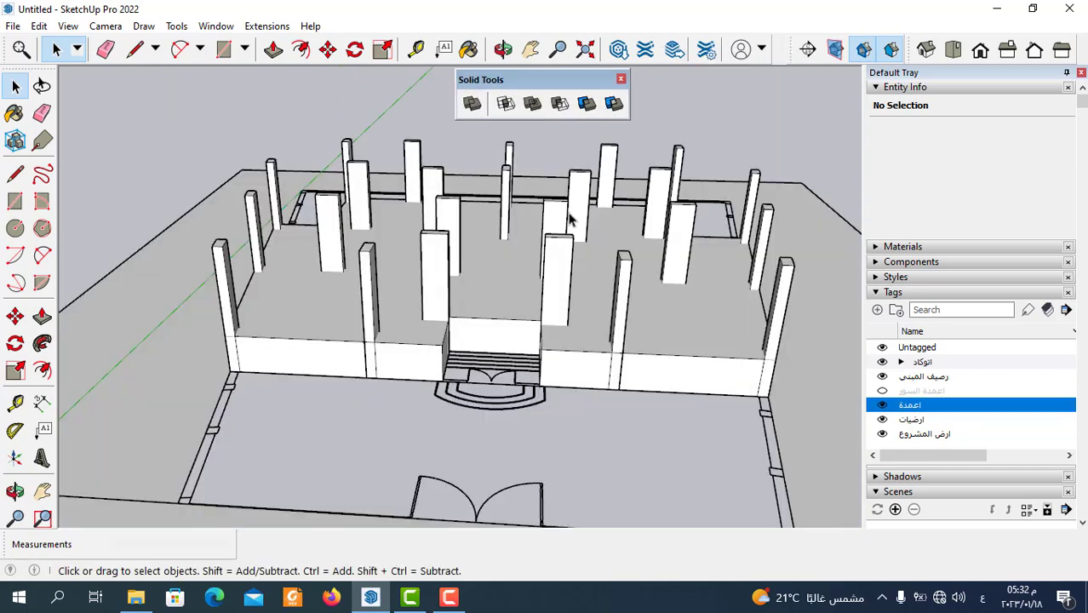
# - Subtract two columns from the floor slab with Solid Tools Subtract
pyautogui.click(615, 103)
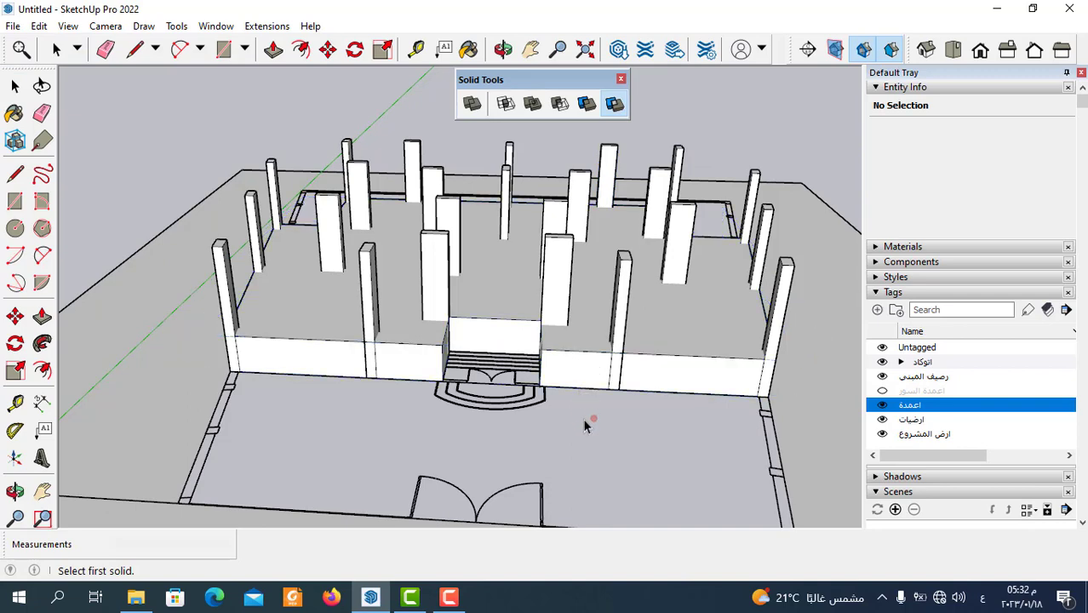
pyautogui.scroll(3, 596, 459)
pyautogui.click(647, 362)
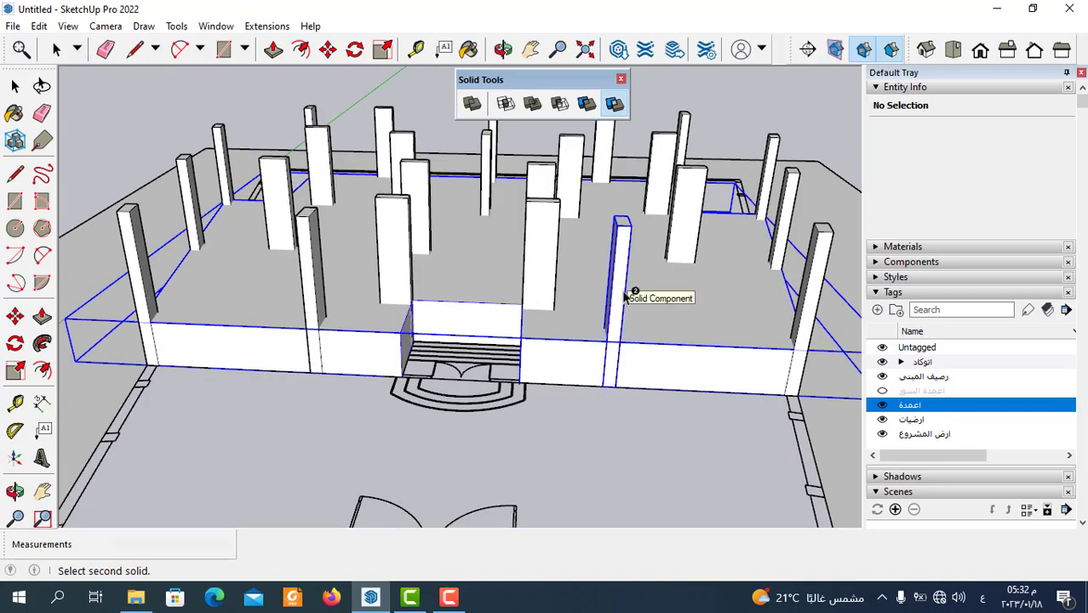
pyautogui.click(805, 308)
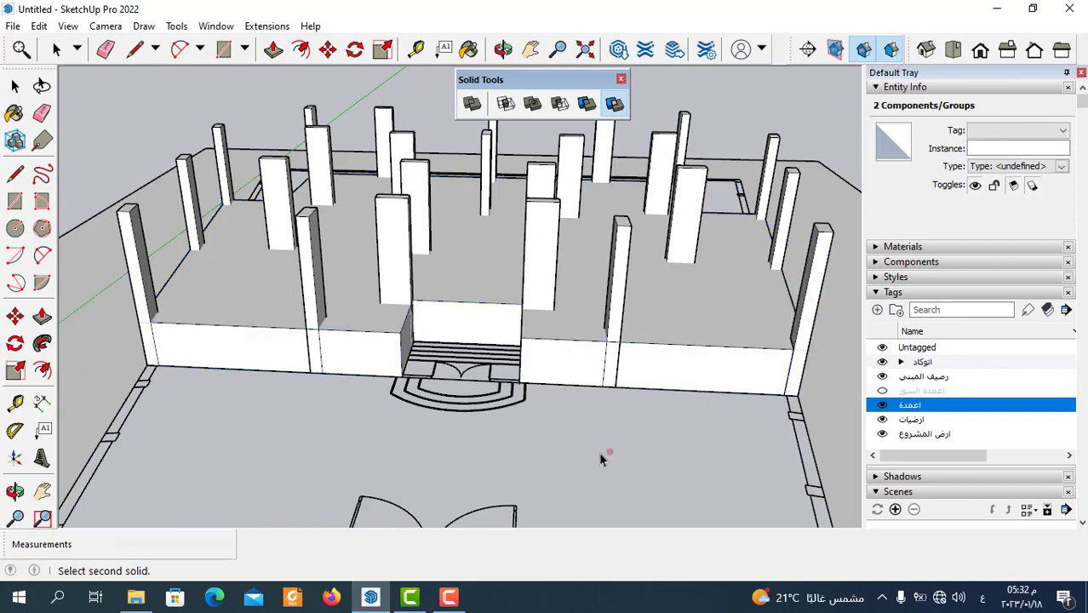
pyautogui.click(651, 349)
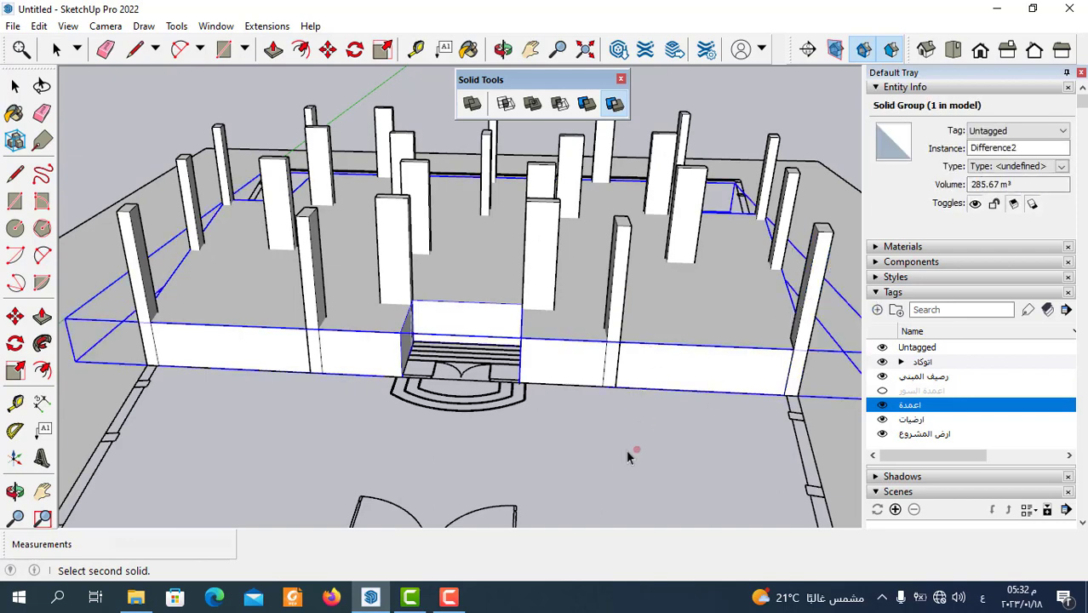
pyautogui.click(619, 298)
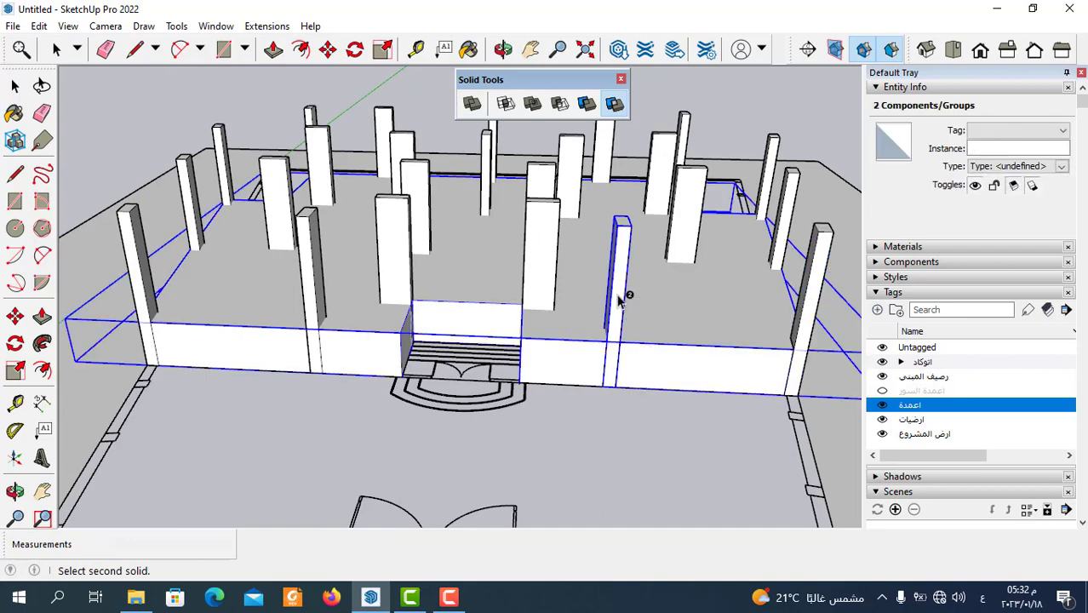
# - Cut the corner column and the right-side column out of the floor-and-wall group
pyautogui.moveTo(711, 309)
pyautogui.mouseDown(button='middle')
pyautogui.moveTo(440, 392)
pyautogui.moveTo(436, 340)
pyautogui.mouseUp(button='middle')
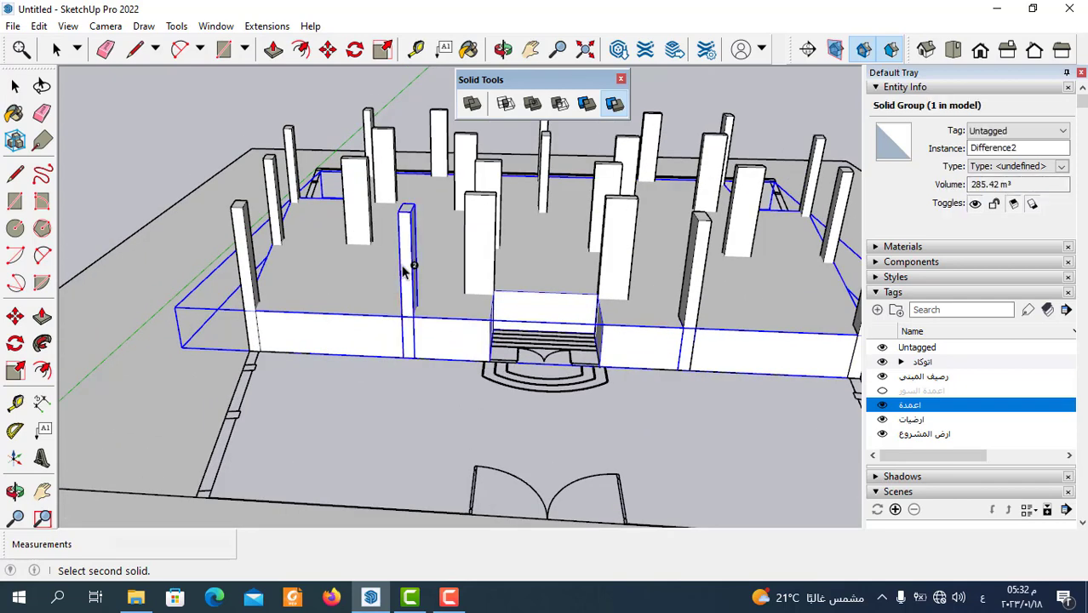
pyautogui.click(242, 270)
pyautogui.moveTo(327, 316); pyautogui.dragTo(356, 303, button='middle')
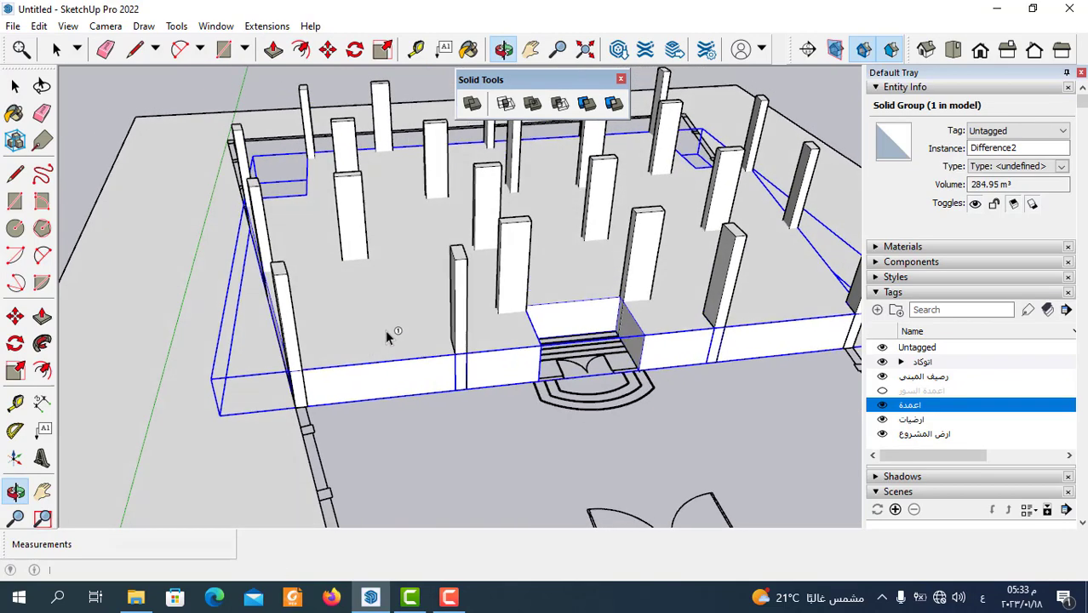
pyautogui.click(358, 305)
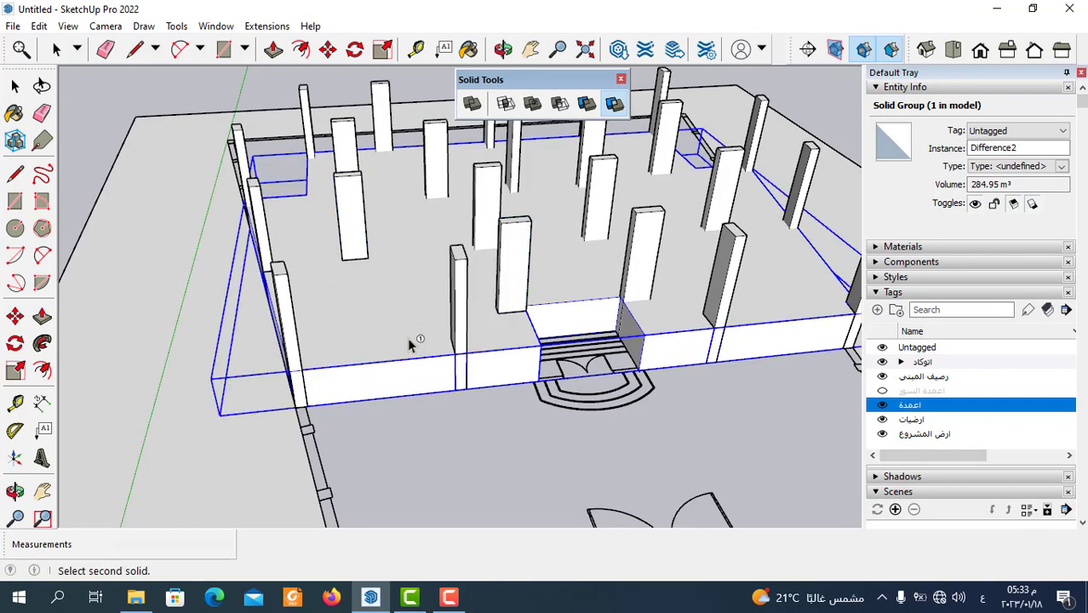
pyautogui.moveTo(413, 341); pyautogui.dragTo(579, 340, button='middle')
pyautogui.scroll(2, 578, 341)
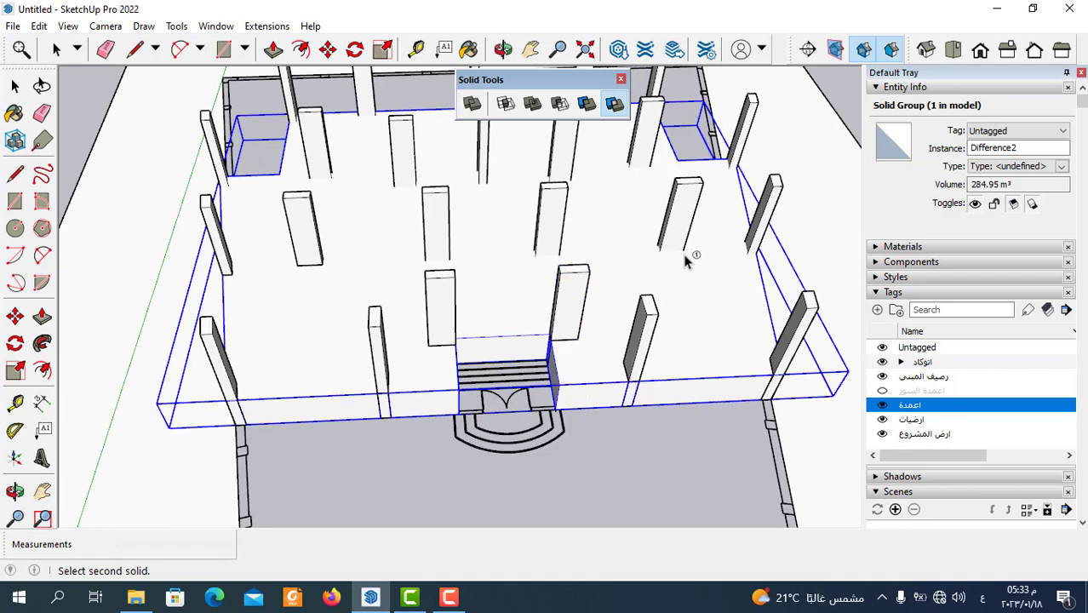
pyautogui.click(686, 212)
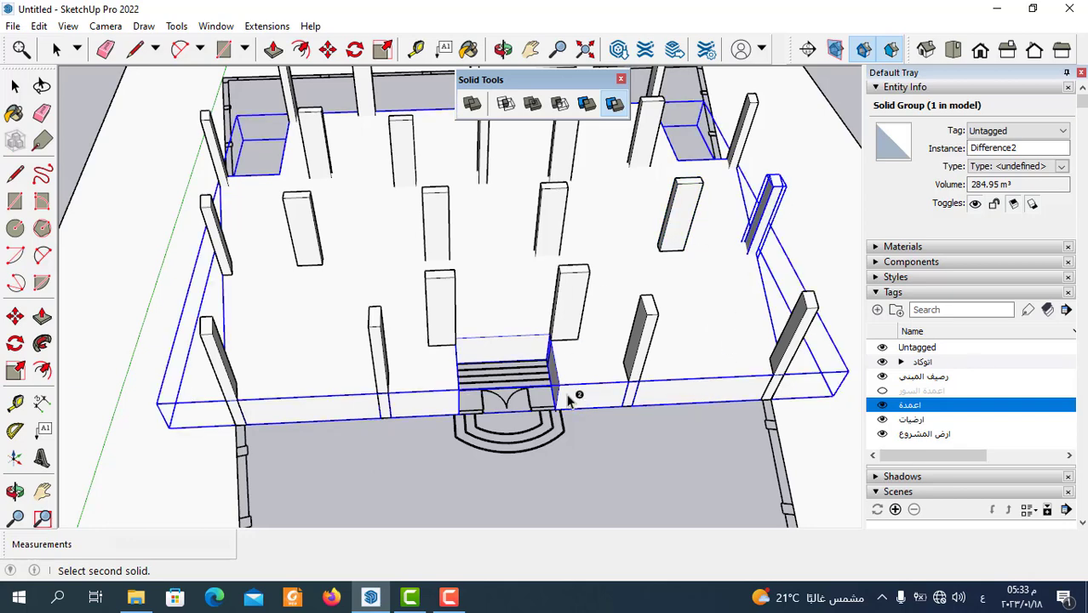
pyautogui.scroll(-3, 575, 393)
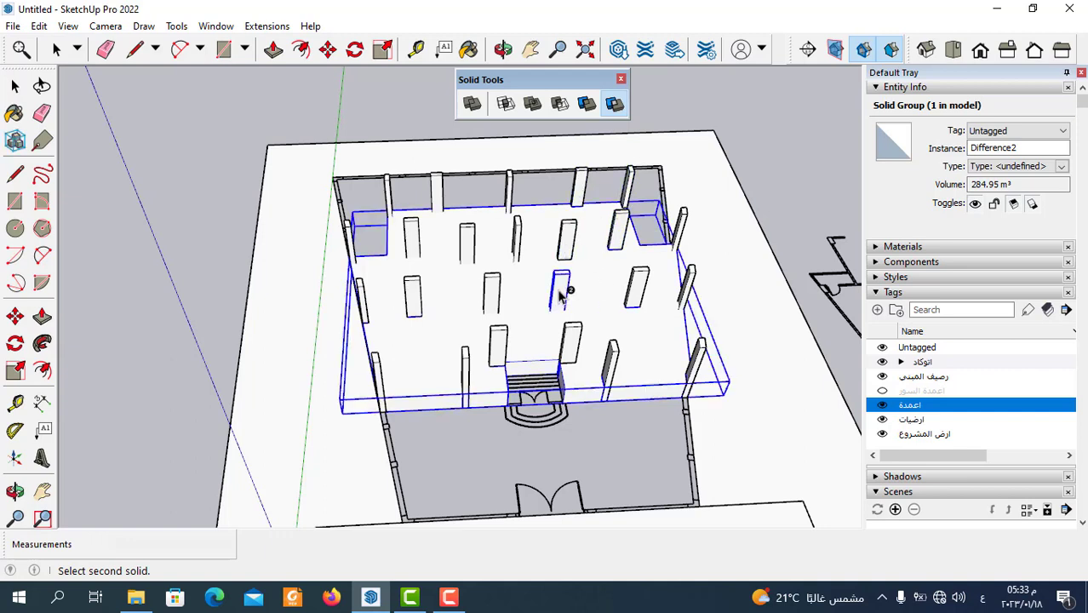
# - Subtract the middle, interior, left-wall, left-corner and top-left columns from the slab group
pyautogui.click(521, 310)
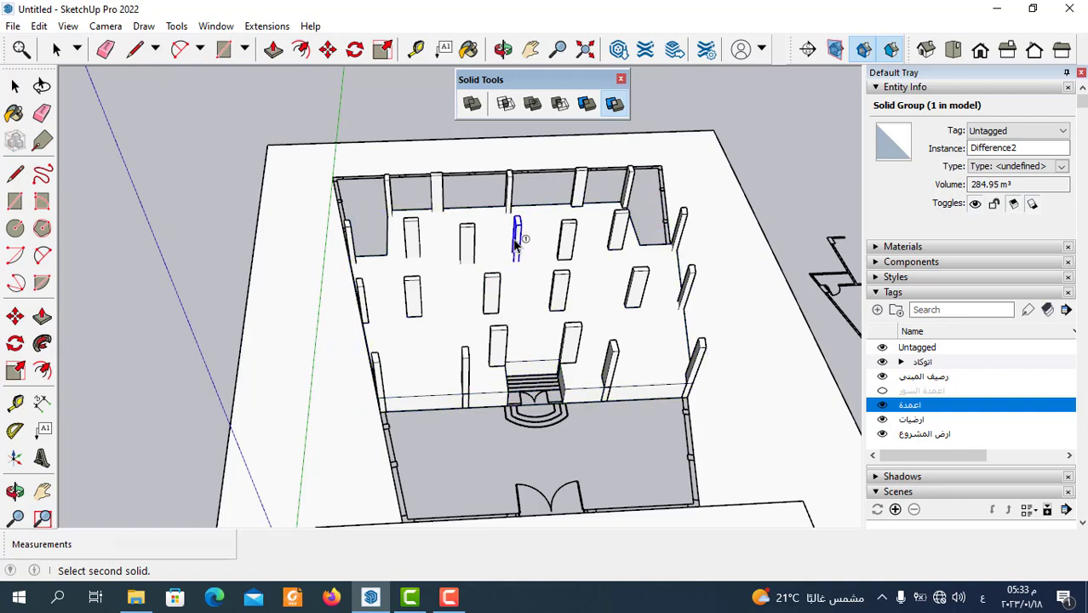
pyautogui.click(528, 277)
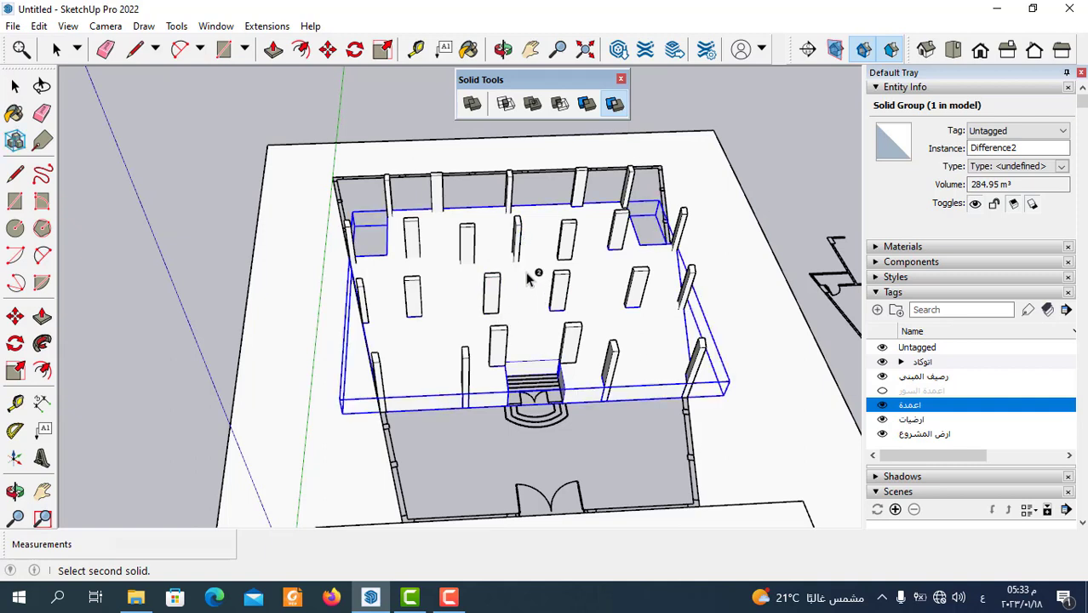
pyautogui.click(467, 244)
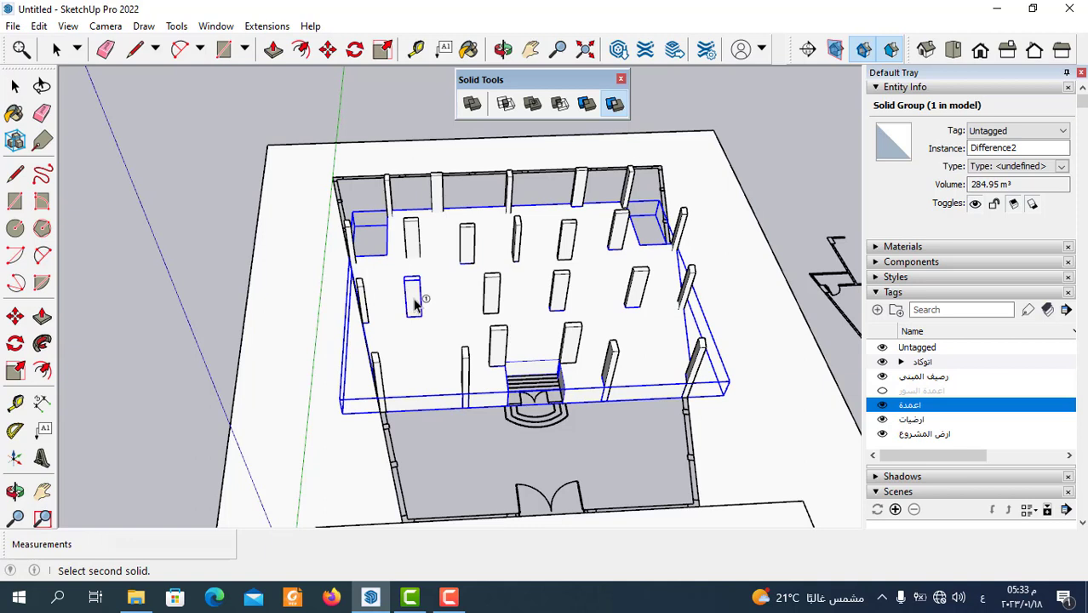
pyautogui.click(413, 298)
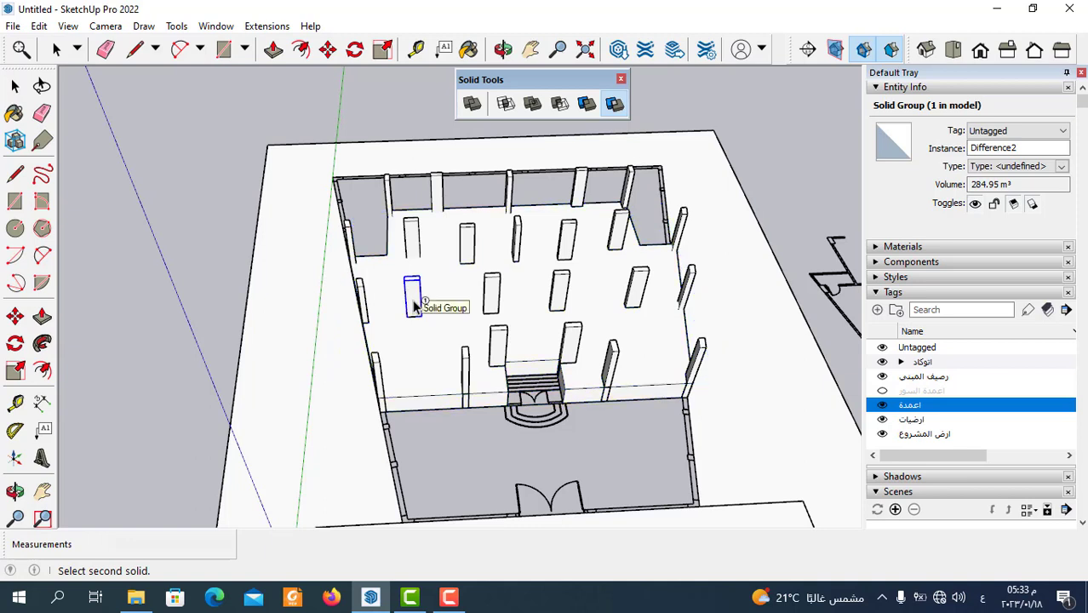
pyautogui.click(364, 296)
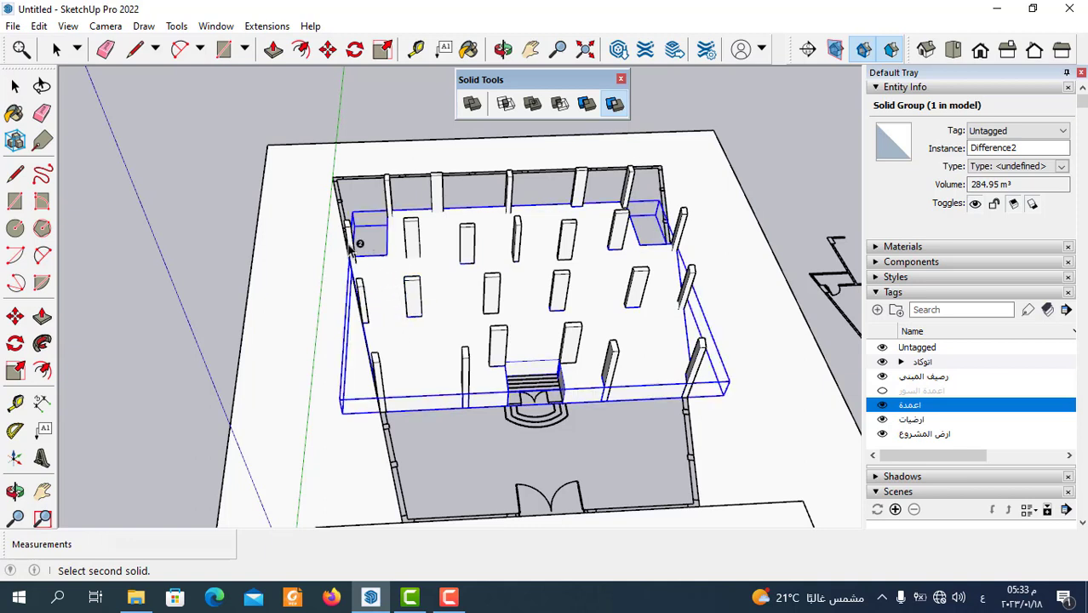
pyautogui.click(349, 246)
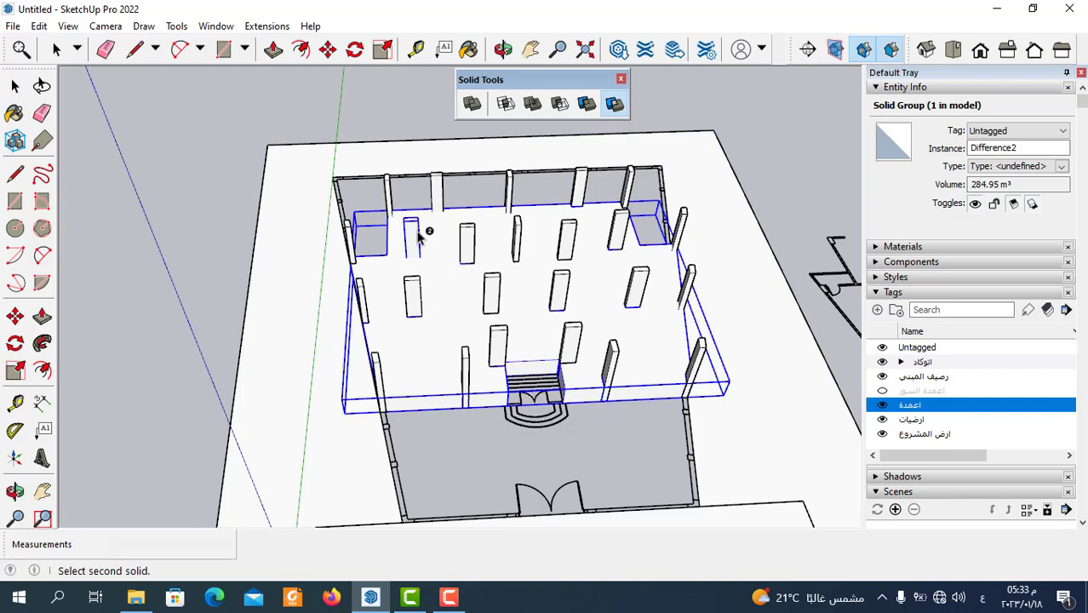
pyautogui.click(421, 237)
pyautogui.moveTo(445, 267)
pyautogui.mouseDown(button='middle')
pyautogui.moveTo(485, 310)
pyautogui.moveTo(501, 274)
pyautogui.mouseUp(button='middle')
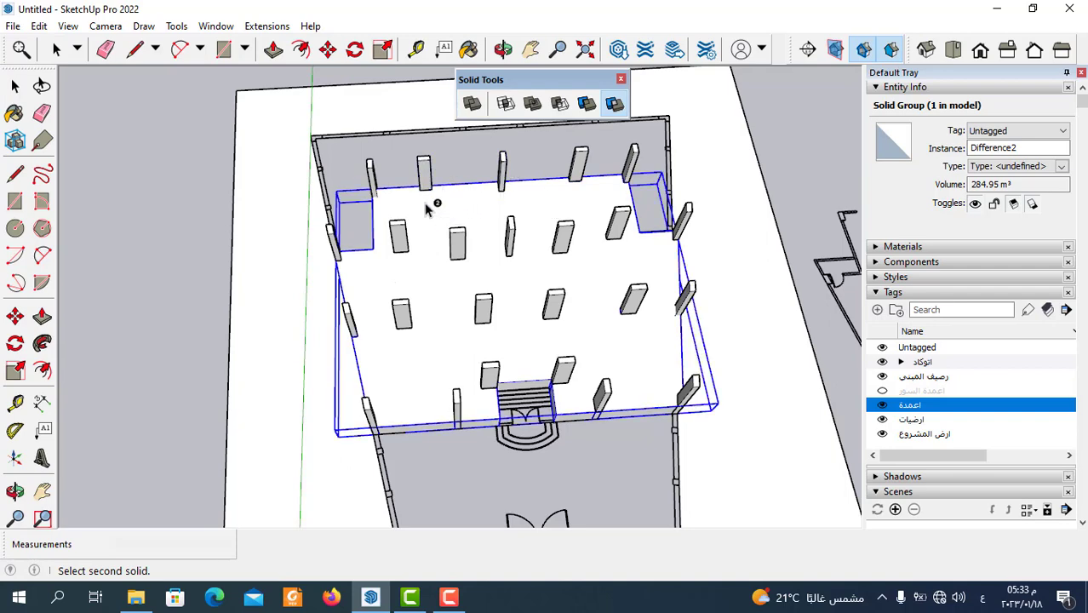
# - Orbit to an overview of the whole model and switch back to the Select tool
pyautogui.scroll(-2, 473, 214)
pyautogui.scroll(-3, 518, 260)
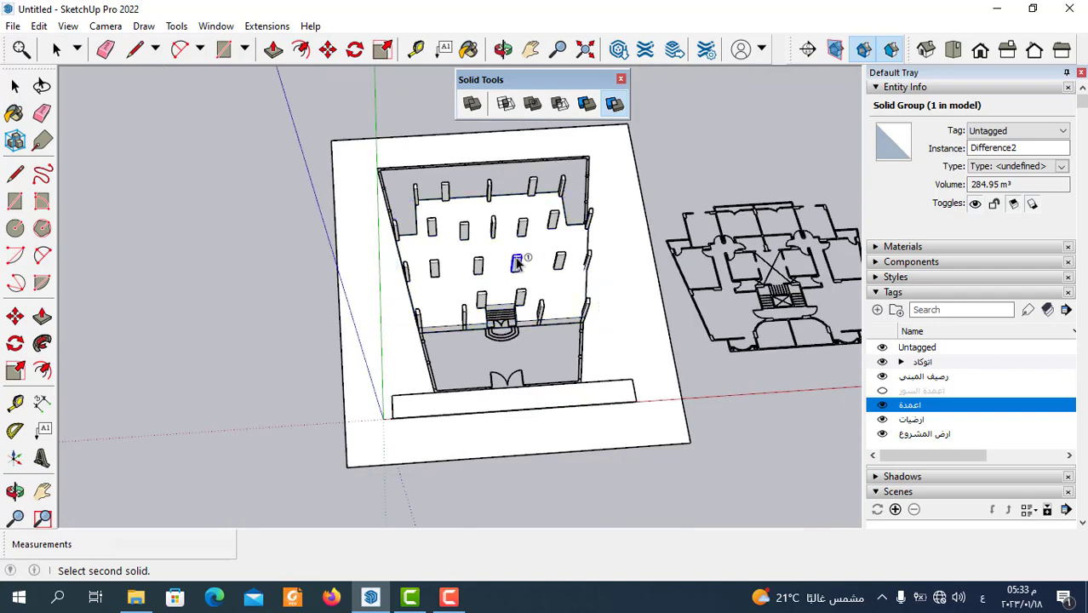
pyautogui.moveTo(518, 259); pyautogui.dragTo(502, 230, button='middle')
pyautogui.scroll(5, 560, 247)
pyautogui.scroll(-2, 564, 284)
pyautogui.moveTo(564, 284)
pyautogui.mouseDown(button='middle')
pyautogui.moveTo(530, 268)
pyautogui.moveTo(539, 275)
pyautogui.mouseUp(button='middle')
pyautogui.scroll(-2, 507, 272)
pyautogui.click(56, 49)
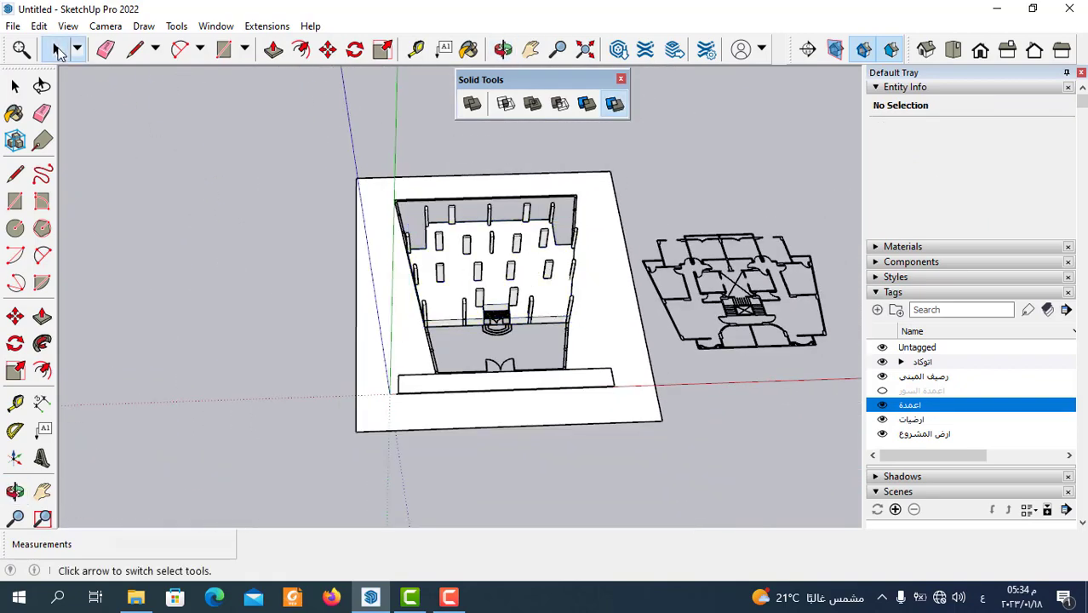
pyautogui.scroll(3, 609, 334)
pyautogui.scroll(-2, 629, 355)
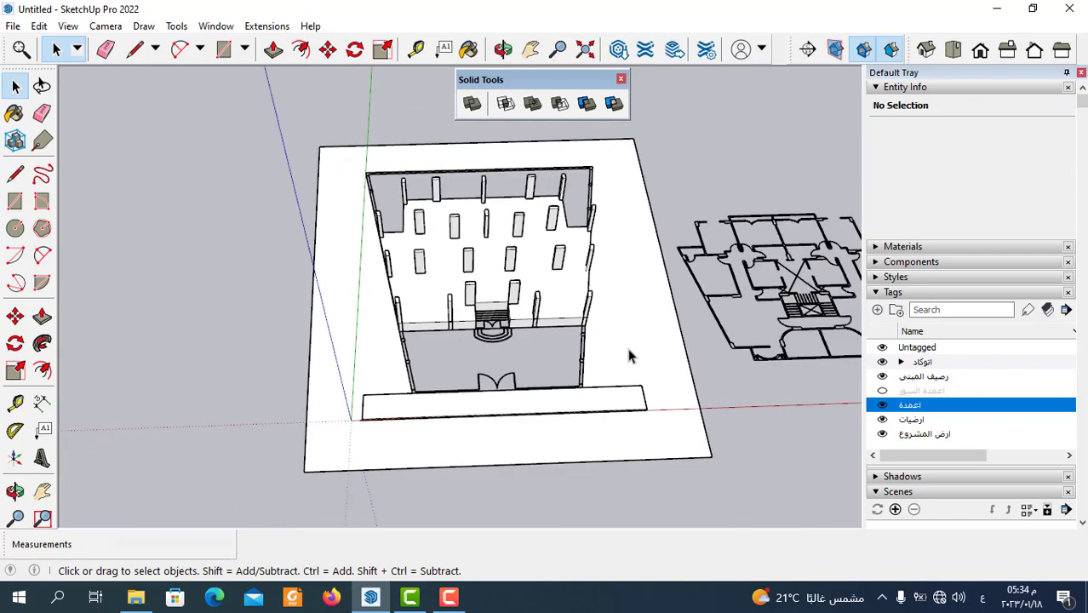
pyautogui.scroll(-1, 582, 353)
pyautogui.scroll(2, 582, 353)
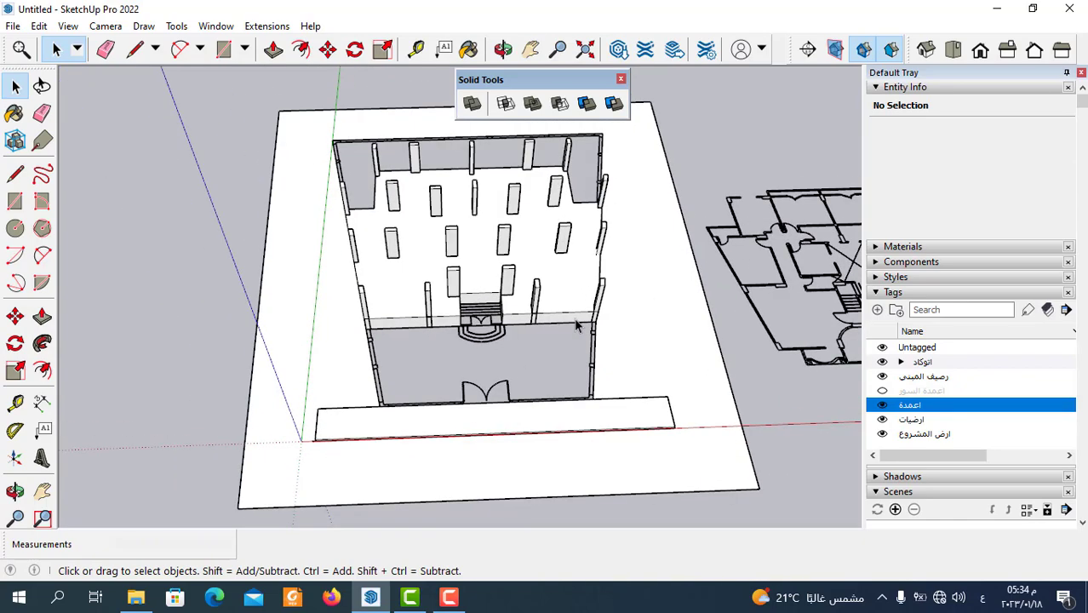
# - Copy the slab group with Move (M plus Ctrl) and place it left of the model
pyautogui.press('m')
pyautogui.moveTo(575, 328); pyautogui.dragTo(741, 347, button='middle')
pyautogui.click(739, 347)
pyautogui.press('ctrl')
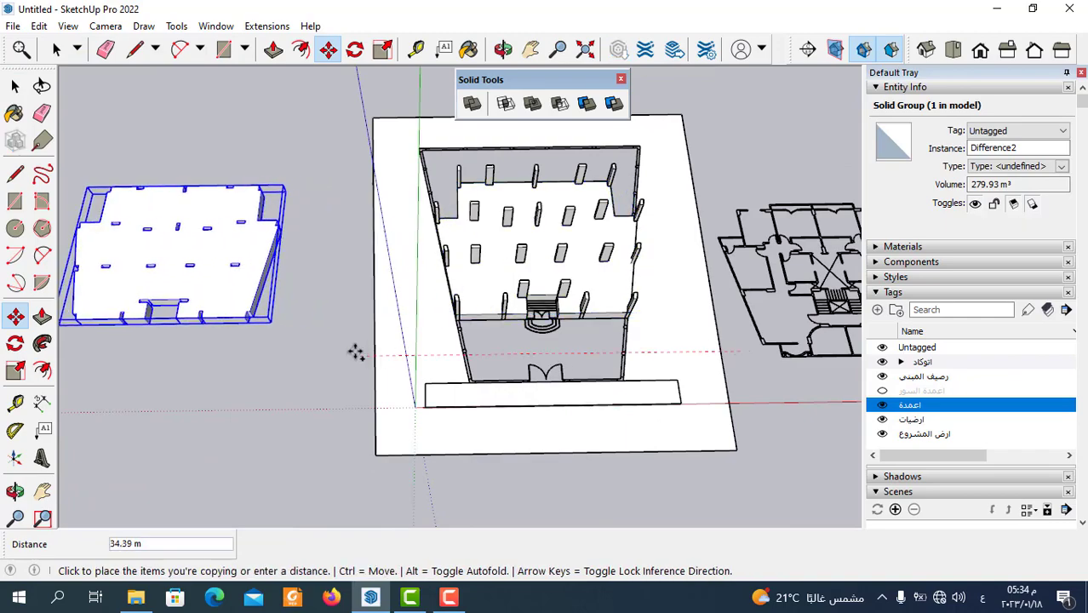
pyautogui.click(356, 352)
pyautogui.scroll(-3, 273, 311)
pyautogui.scroll(5, 342, 299)
pyautogui.scroll(3, 345, 297)
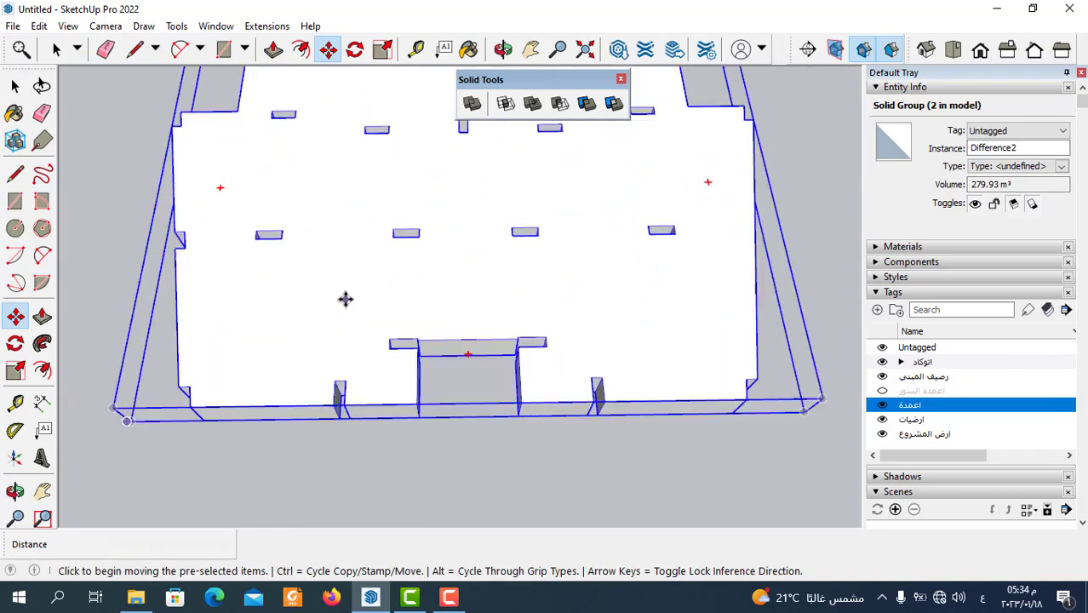
# - Orbit around the slab copy to inspect its column holes, then clear the selection
pyautogui.moveTo(345, 298)
pyautogui.mouseDown(button='middle')
pyautogui.moveTo(369, 413)
pyautogui.moveTo(408, 469)
pyautogui.moveTo(498, 384)
pyautogui.moveTo(312, 268)
pyautogui.moveTo(242, 195)
pyautogui.mouseUp(button='middle')
pyautogui.scroll(-5, 413, 287)
pyautogui.moveTo(413, 287)
pyautogui.mouseDown(button='middle')
pyautogui.moveTo(280, 376)
pyautogui.moveTo(618, 245)
pyautogui.mouseUp(button='middle')
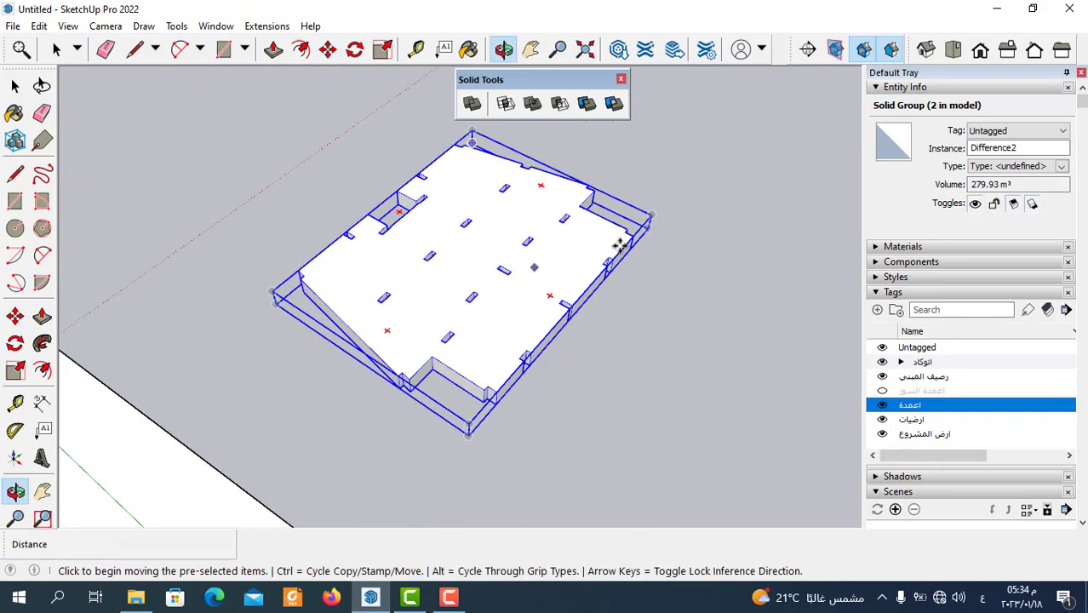
pyautogui.scroll(5, 552, 310)
pyautogui.moveTo(551, 311); pyautogui.dragTo(401, 318, button='middle')
pyautogui.scroll(-5, 561, 311)
pyautogui.moveTo(561, 311); pyautogui.dragTo(438, 442, button='middle')
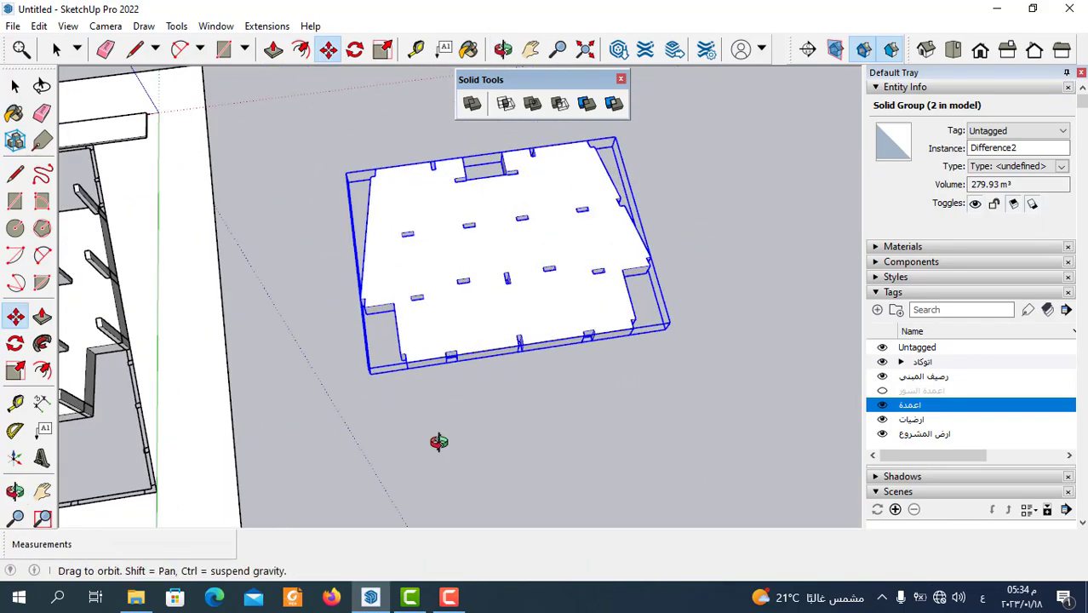
pyautogui.scroll(3, 452, 263)
pyautogui.scroll(2, 534, 323)
pyautogui.scroll(-3, 573, 345)
pyautogui.moveTo(573, 345)
pyautogui.mouseDown(button='middle')
pyautogui.moveTo(434, 220)
pyautogui.moveTo(367, 260)
pyautogui.moveTo(502, 442)
pyautogui.moveTo(632, 396)
pyautogui.moveTo(433, 292)
pyautogui.mouseUp(button='middle')
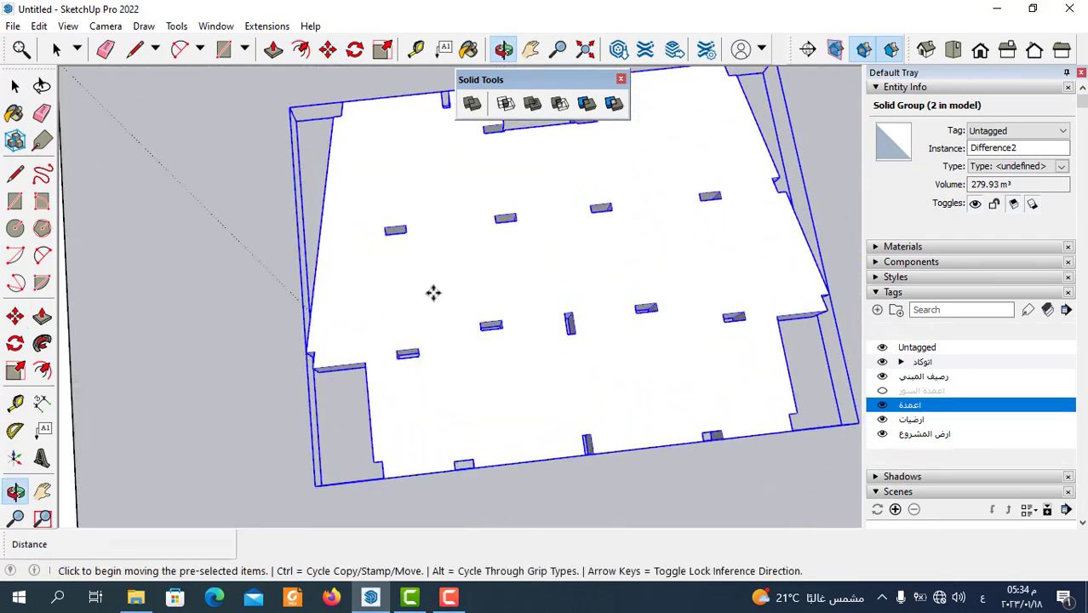
pyautogui.scroll(-5, 433, 292)
pyautogui.click(56, 48)
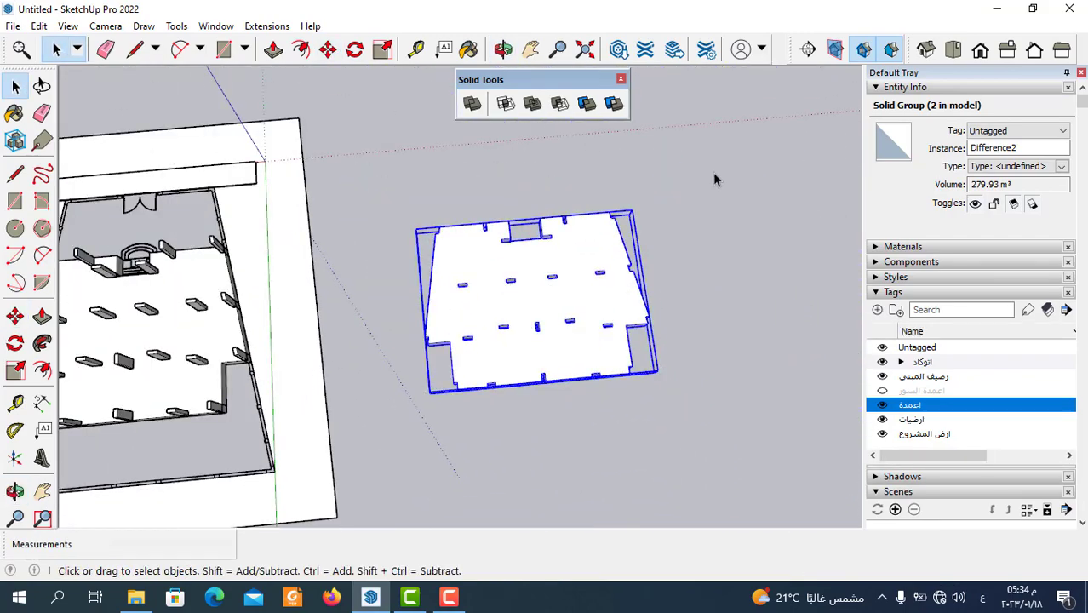
pyautogui.click(712, 172)
pyautogui.scroll(-3, 647, 255)
pyautogui.scroll(3, 596, 324)
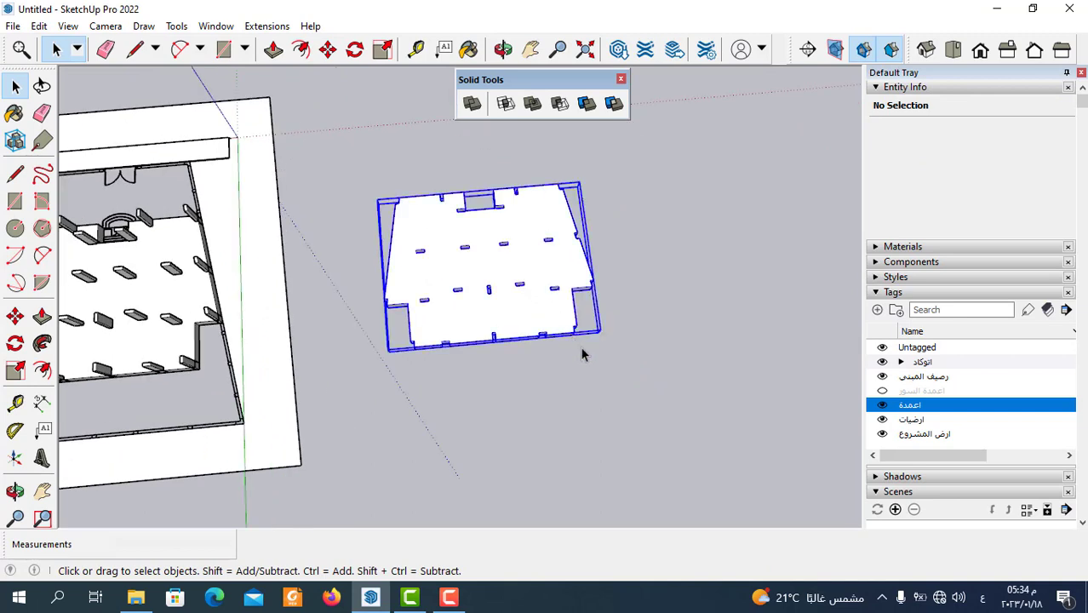
pyautogui.click(582, 349)
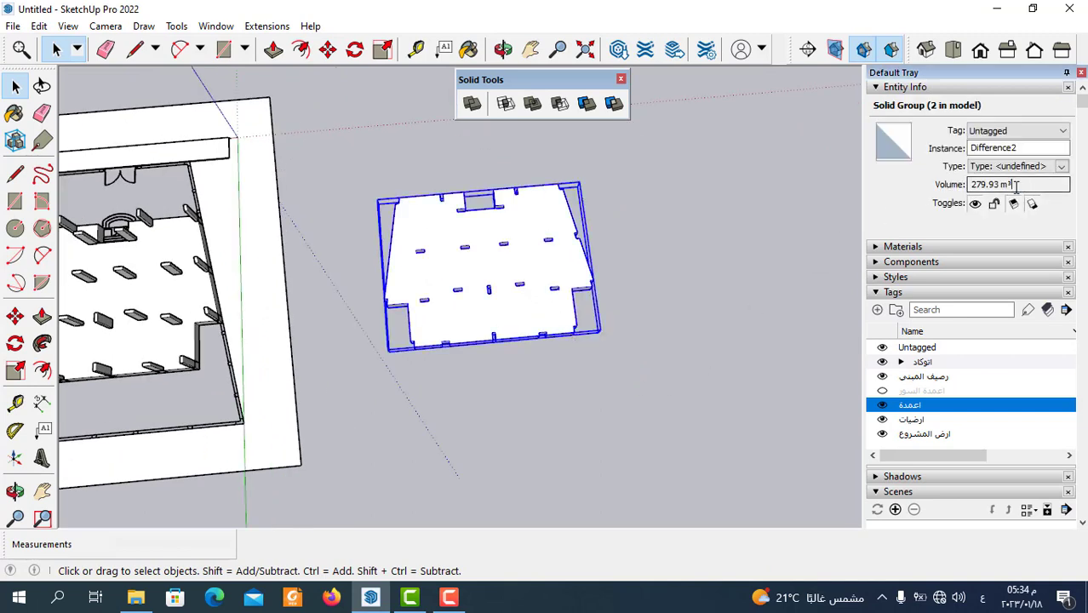
pyautogui.moveTo(1015, 186); pyautogui.dragTo(944, 191)
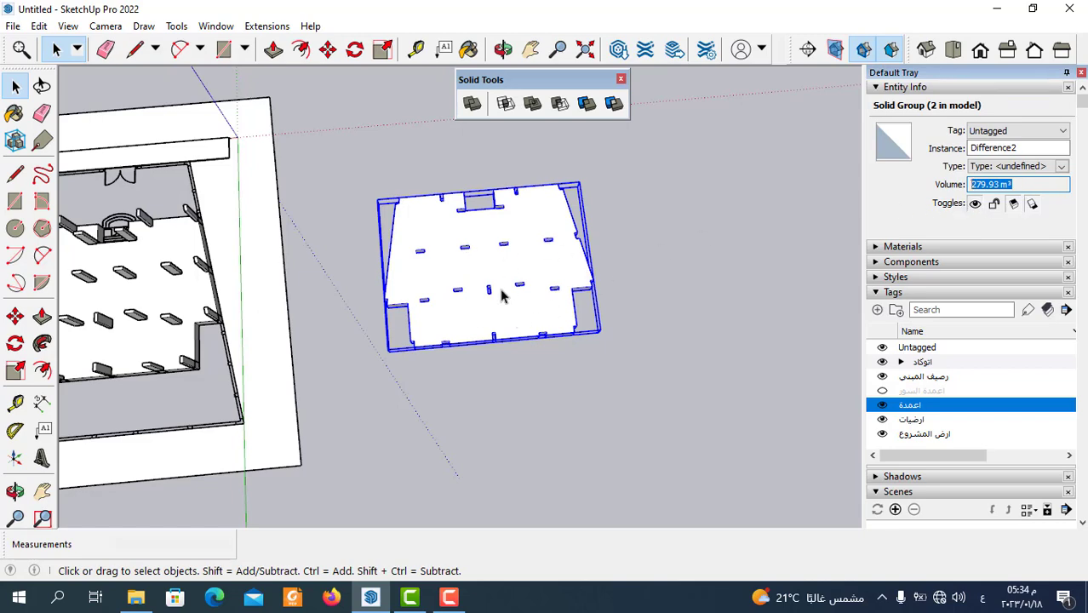
pyautogui.moveTo(501, 276)
pyautogui.mouseDown(button='middle')
pyautogui.moveTo(537, 405)
pyautogui.moveTo(353, 317)
pyautogui.mouseUp(button='middle')
pyautogui.moveTo(796, 187); pyautogui.dragTo(555, 389, button='middle')
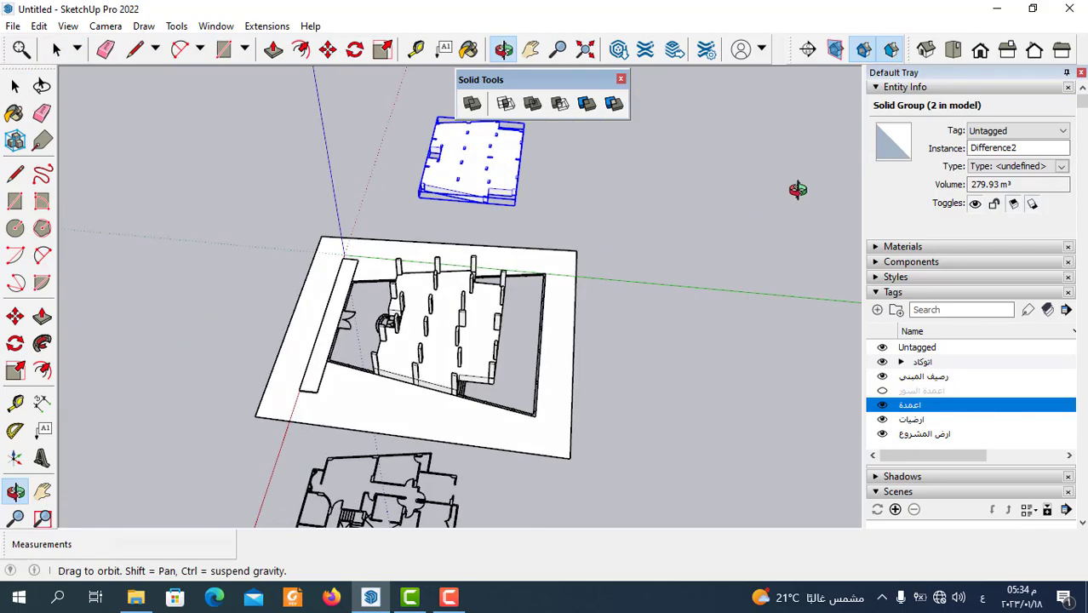
pyautogui.moveTo(340, 390)
pyautogui.mouseDown(button='middle')
pyautogui.moveTo(421, 452)
pyautogui.moveTo(439, 236)
pyautogui.moveTo(477, 228)
pyautogui.mouseUp(button='middle')
pyautogui.scroll(3, 421, 452)
pyautogui.scroll(-3, 460, 281)
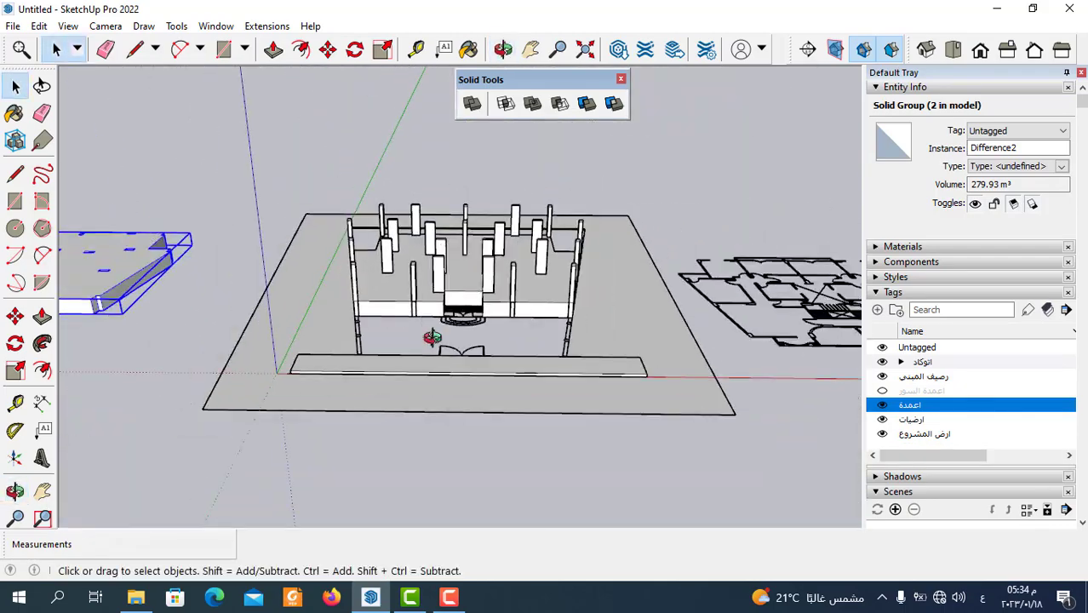
pyautogui.scroll(1, 460, 340)
pyautogui.scroll(-1, 485, 337)
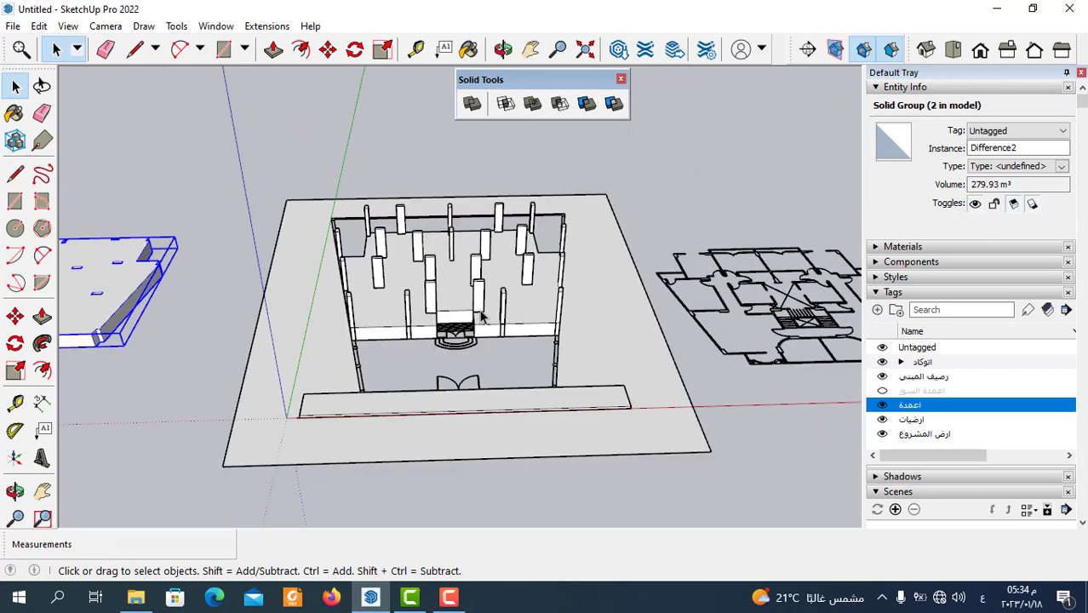
pyautogui.scroll(1, 439, 311)
pyautogui.scroll(1, 446, 401)
pyautogui.click(446, 401)
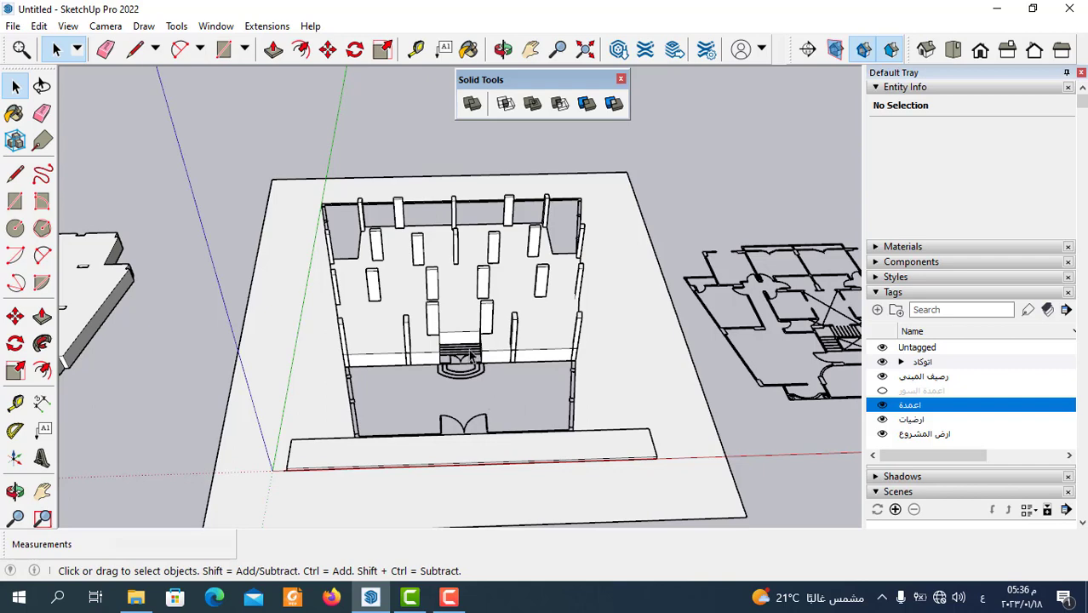
pyautogui.scroll(1, 471, 355)
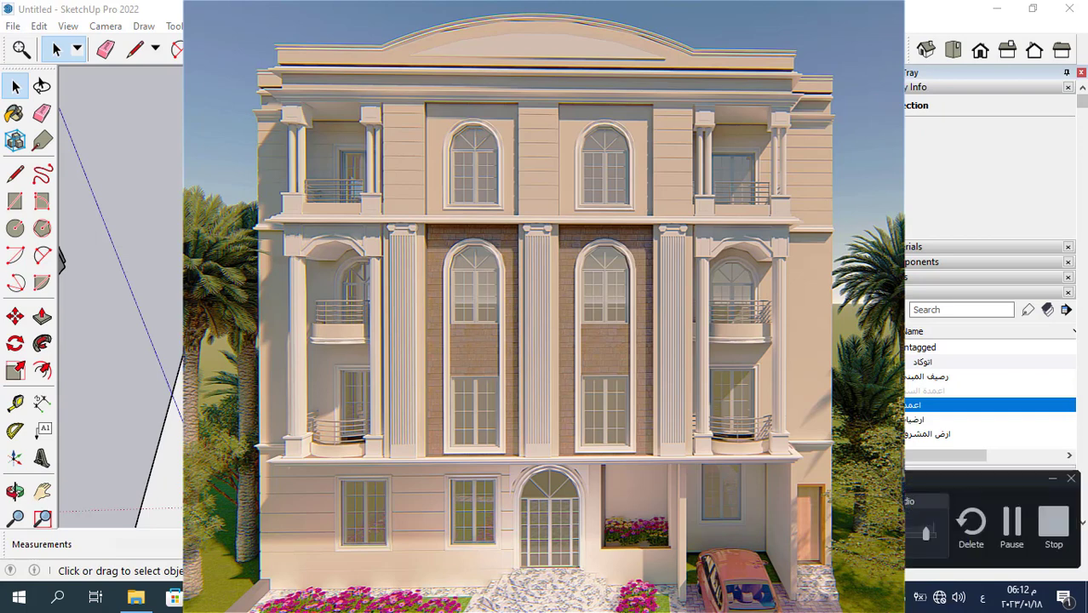
pyautogui.click(1054, 521)
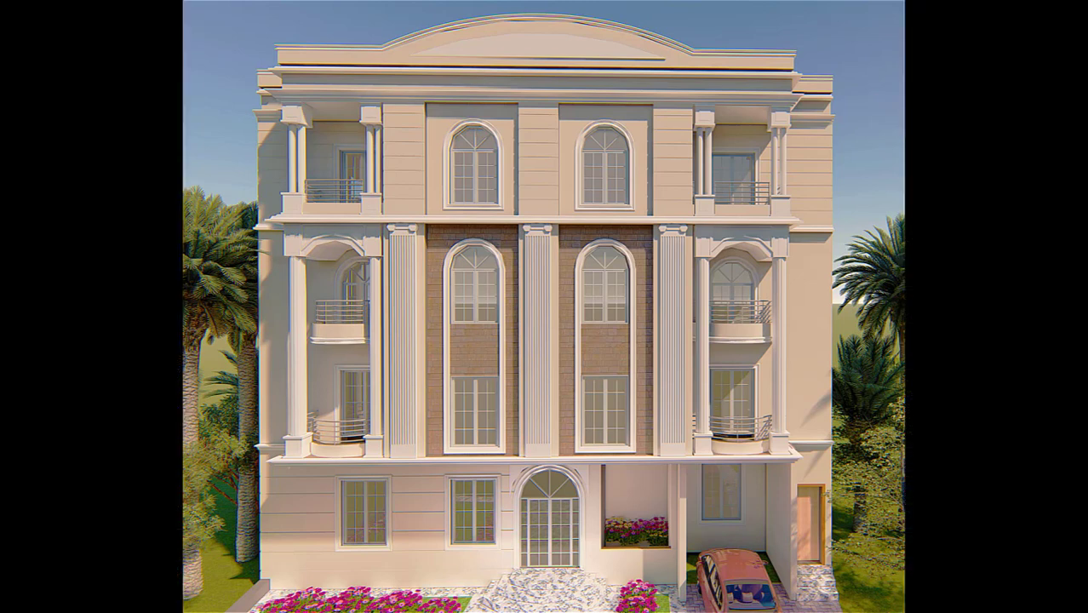